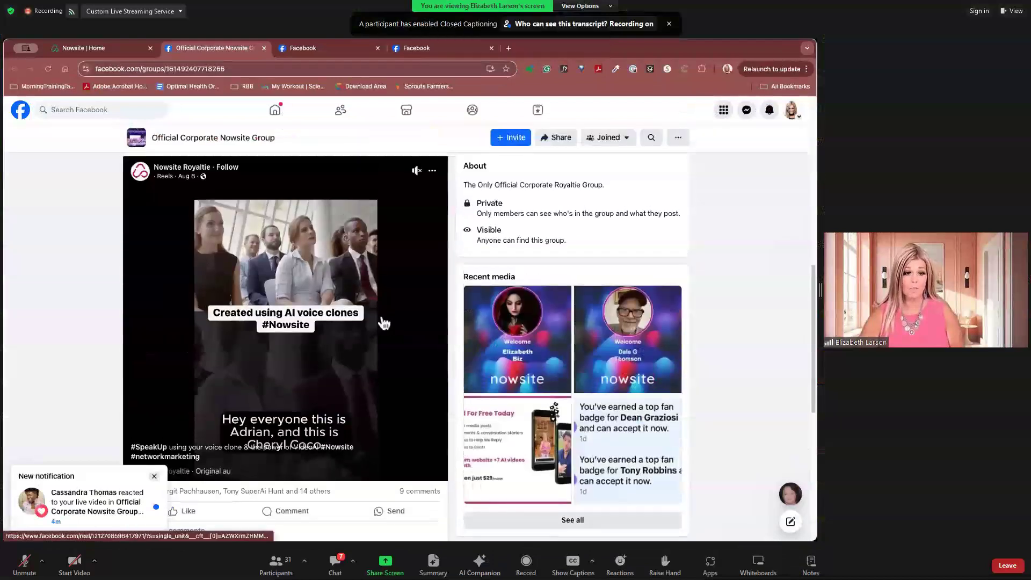
Close the Official Corporate Nowsite Group page and dismiss the new notification on the Facebook profile page
scroll(383, 322, "up", 10)
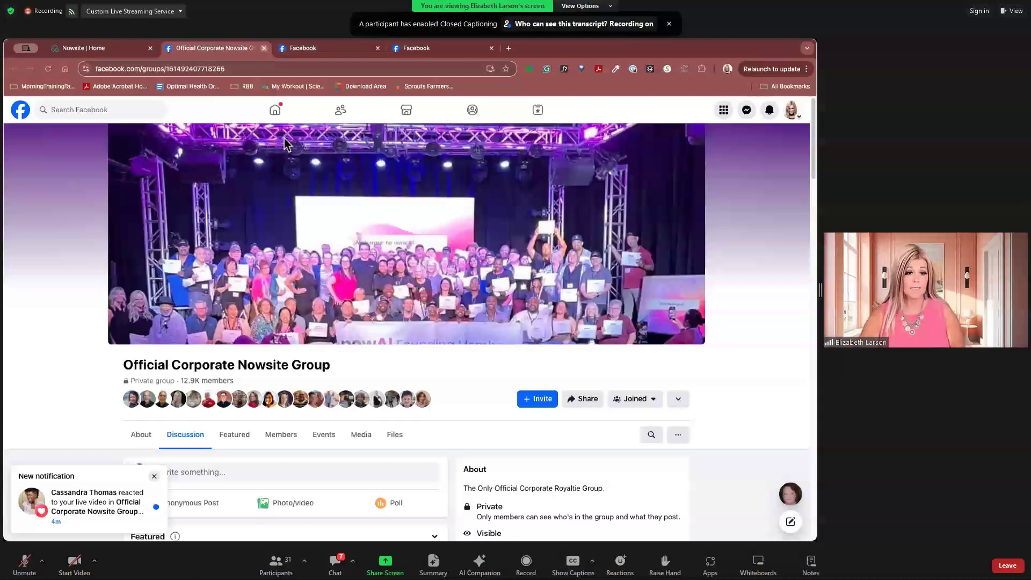
left_click(263, 48)
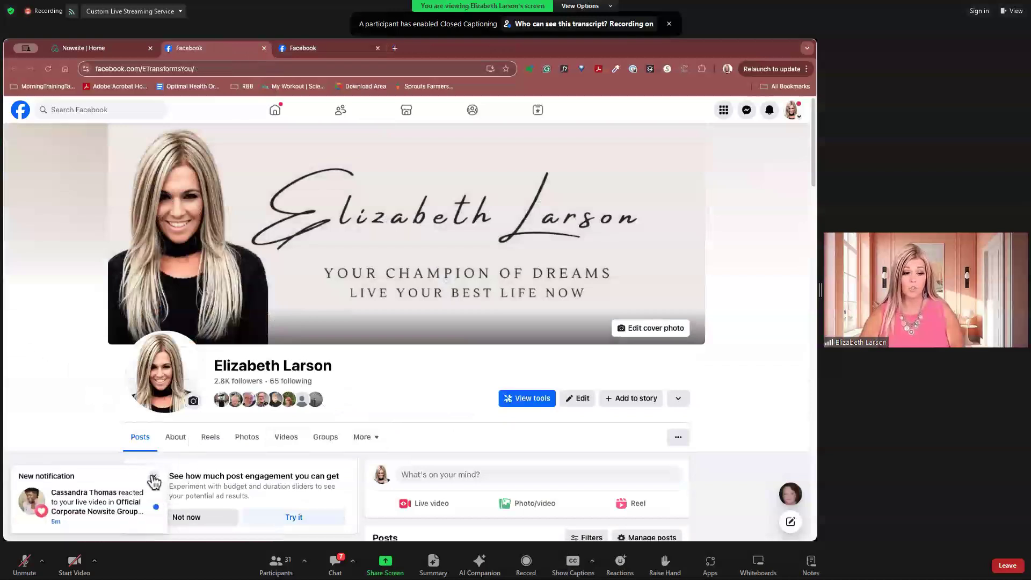
left_click(153, 478)
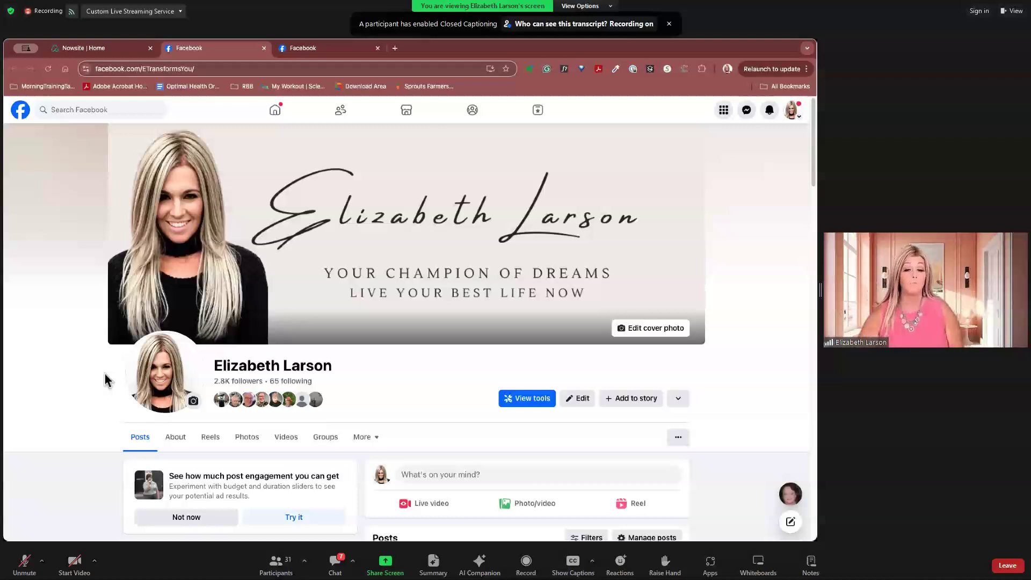
Look through the posts on the Facebook profile page
scroll(461, 446, "down", 10)
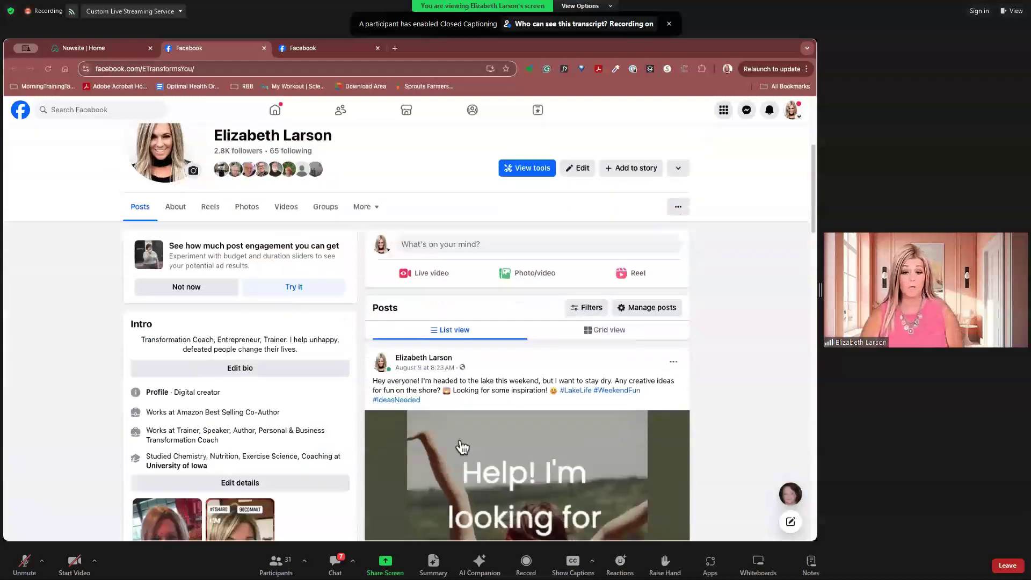
scroll(461, 446, "down", 12)
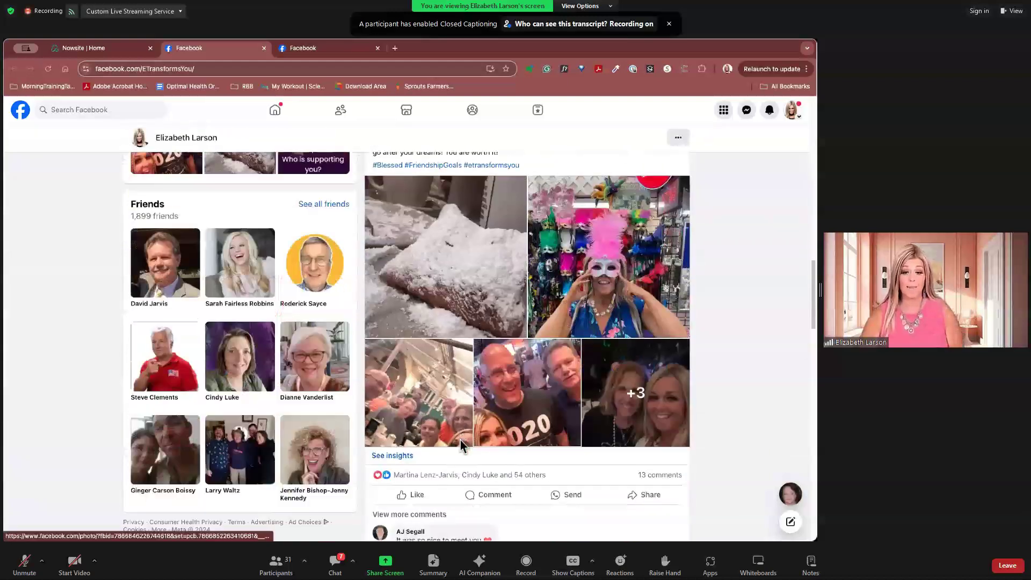
scroll(462, 446, "down", 15)
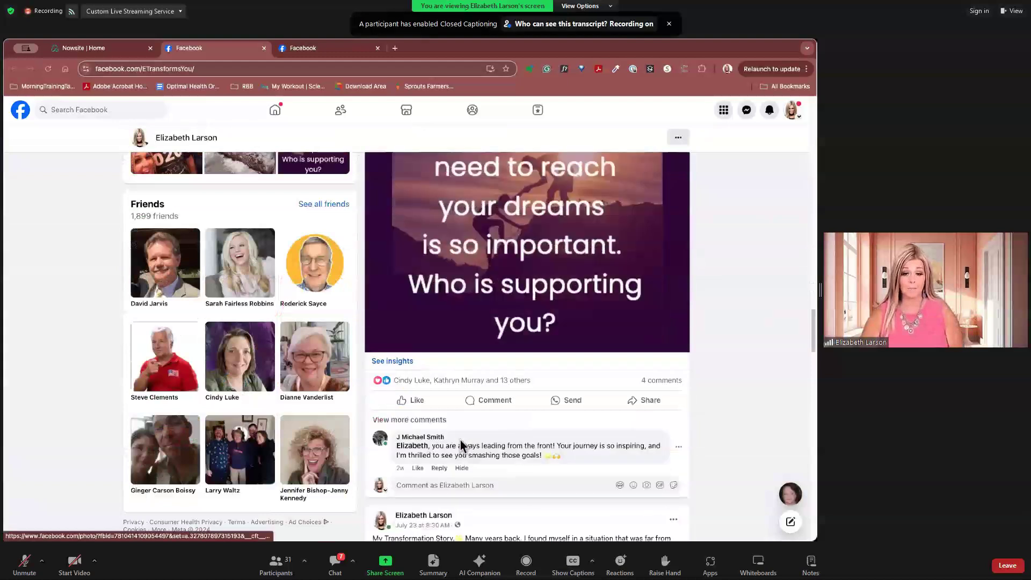
scroll(462, 445, "down", 15)
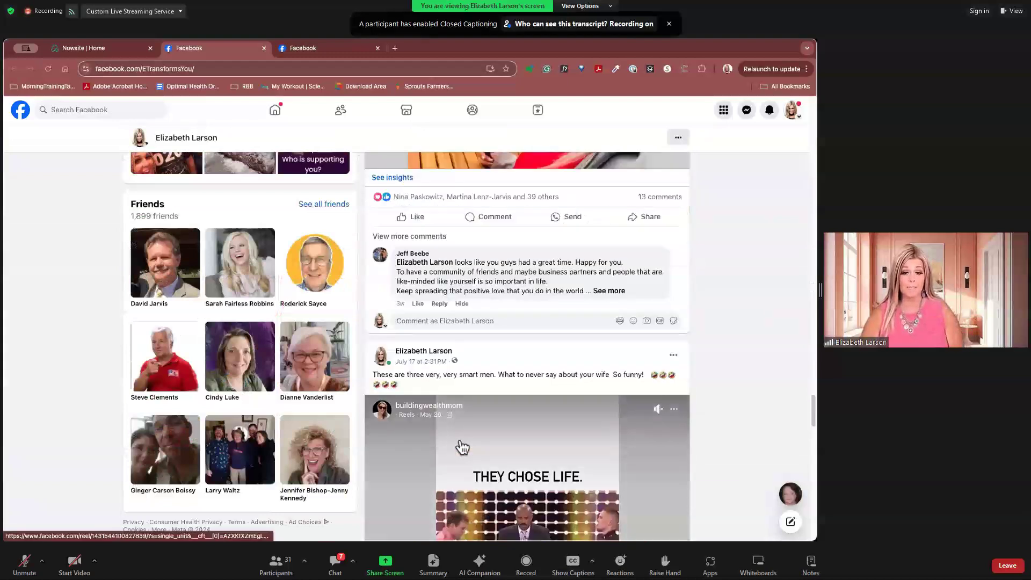
scroll(462, 446, "up", 4)
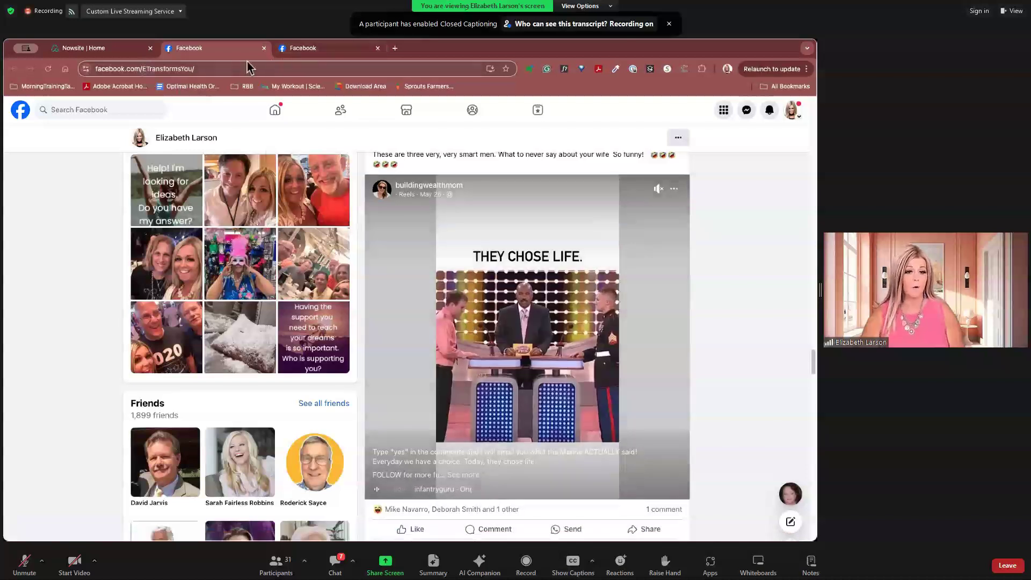
Switch to Nowsite, start a Caption + Suggested Image social post, and generate it with the Surprise Me option
left_click(122, 51)
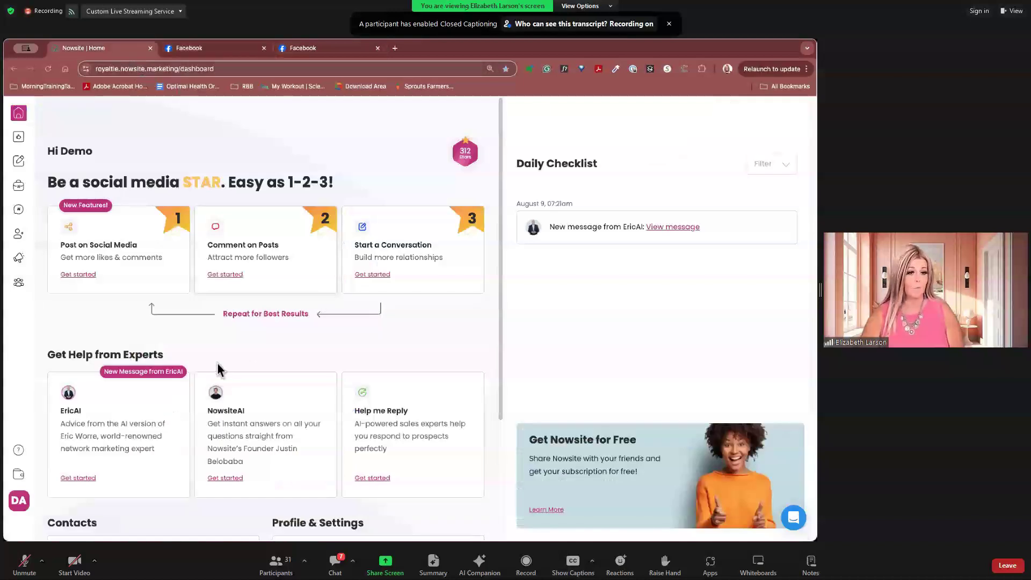
left_click(108, 252)
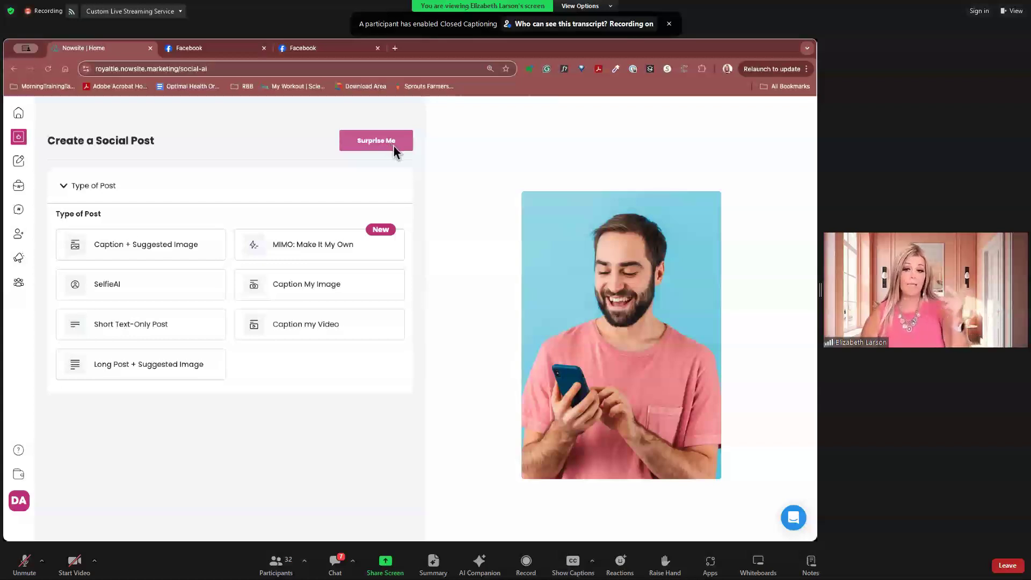
left_click(102, 253)
left_click(130, 360)
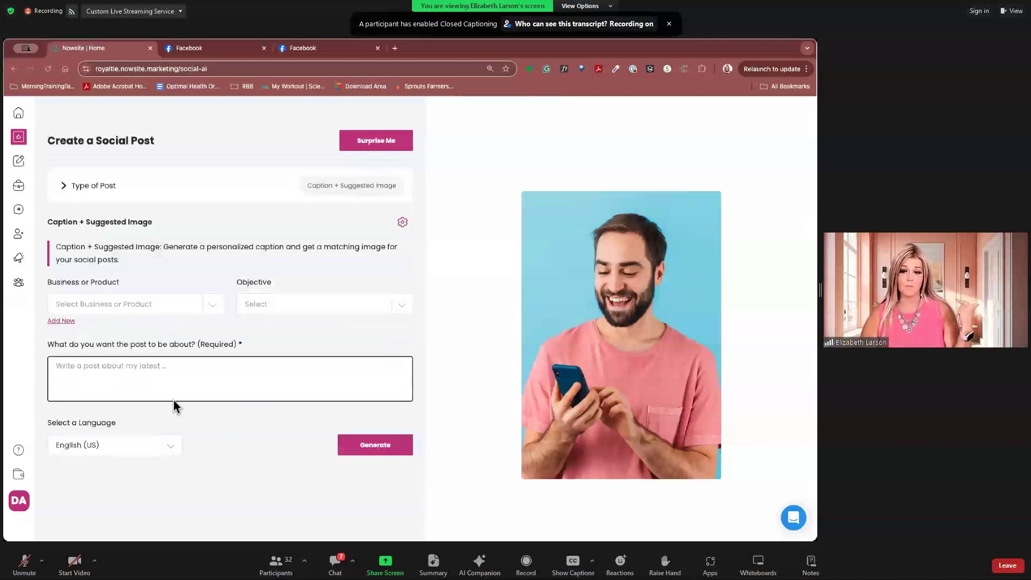
left_click(195, 234)
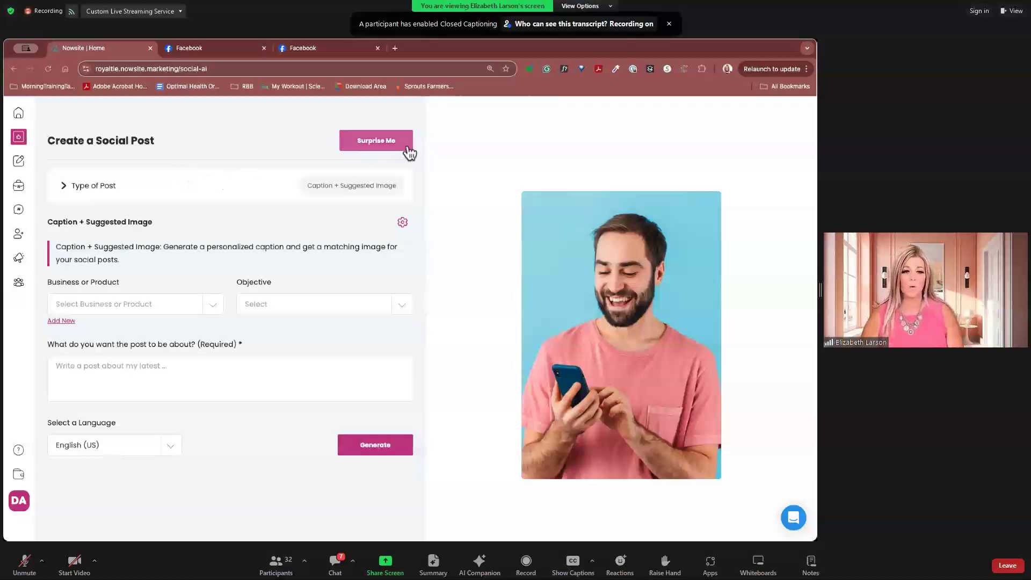
left_click(386, 141)
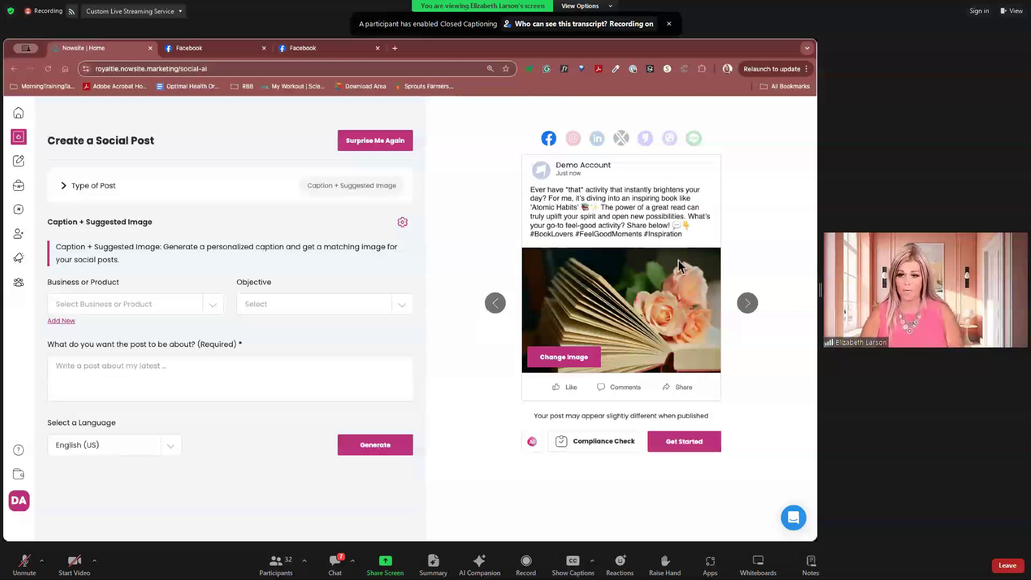
Regenerate the post caption with the specific instruction "Rewrite this post making my favorite activity walking on the beach"
left_click(531, 446)
left_click(510, 363)
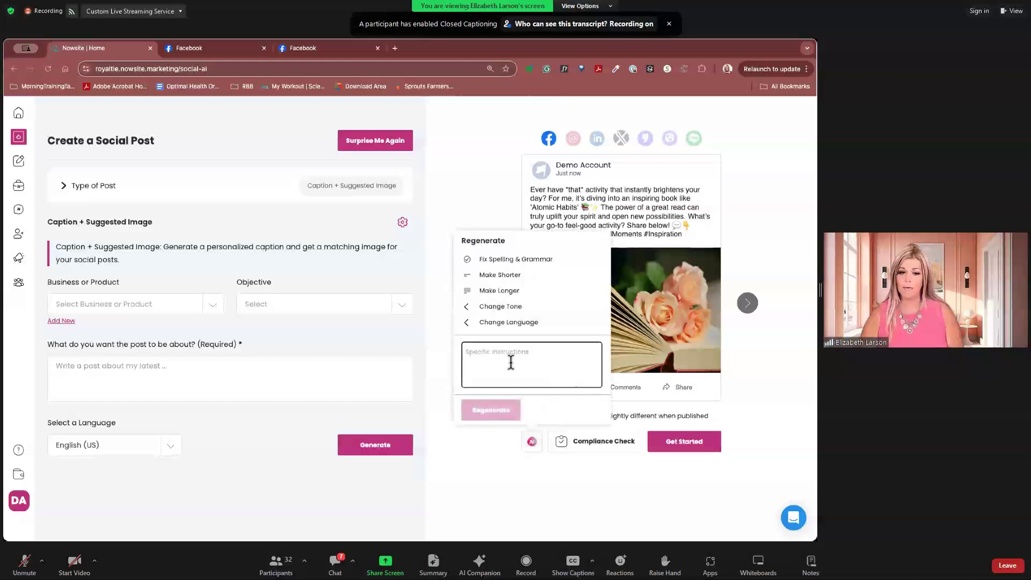
type("R")
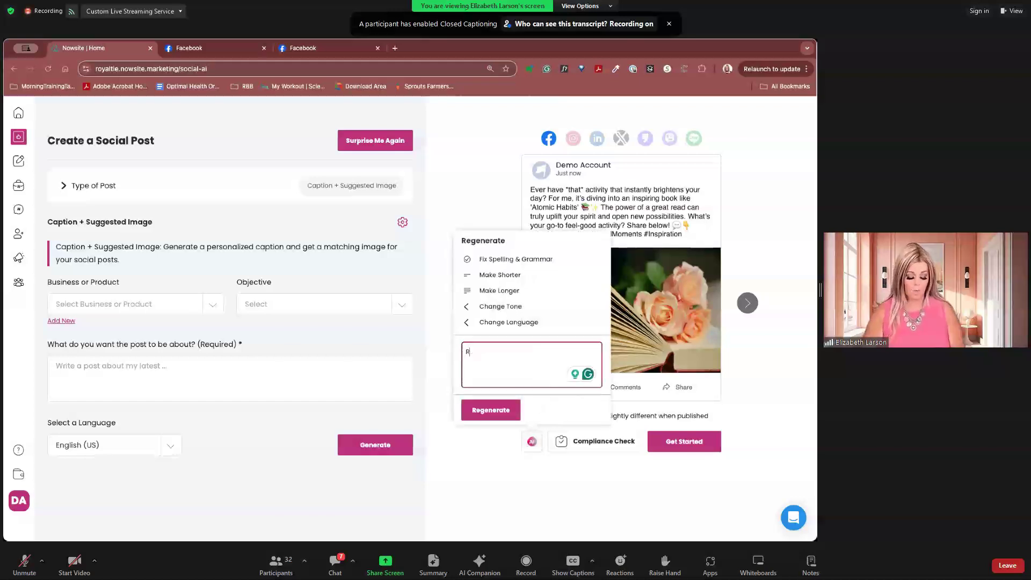
type("ewrite th")
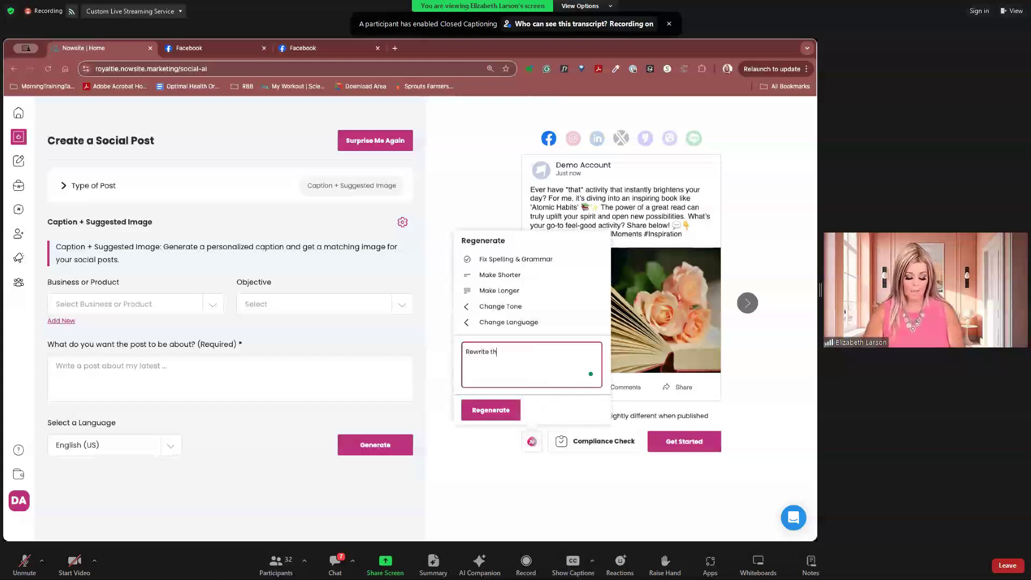
type("is post making ")
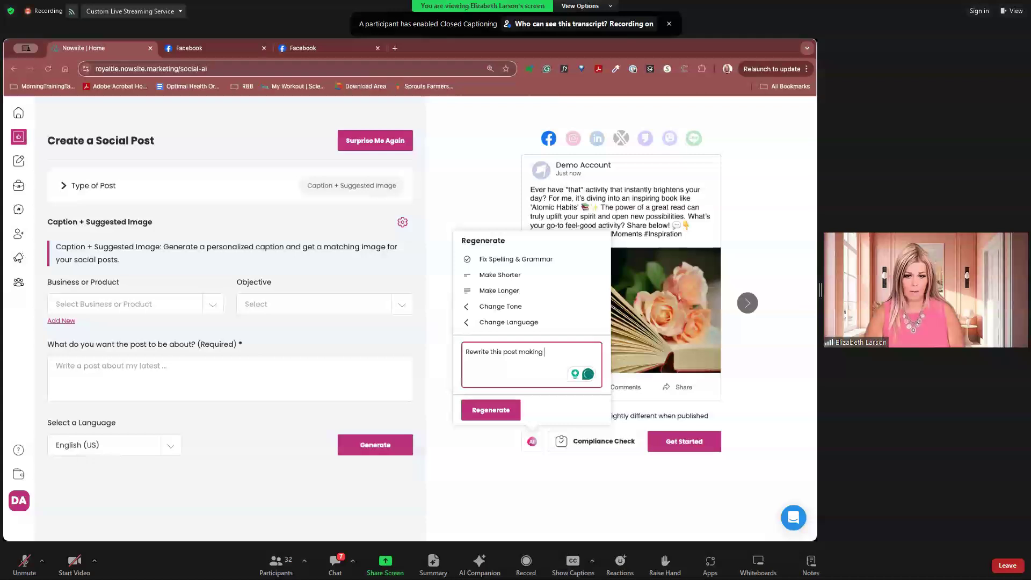
type("my f")
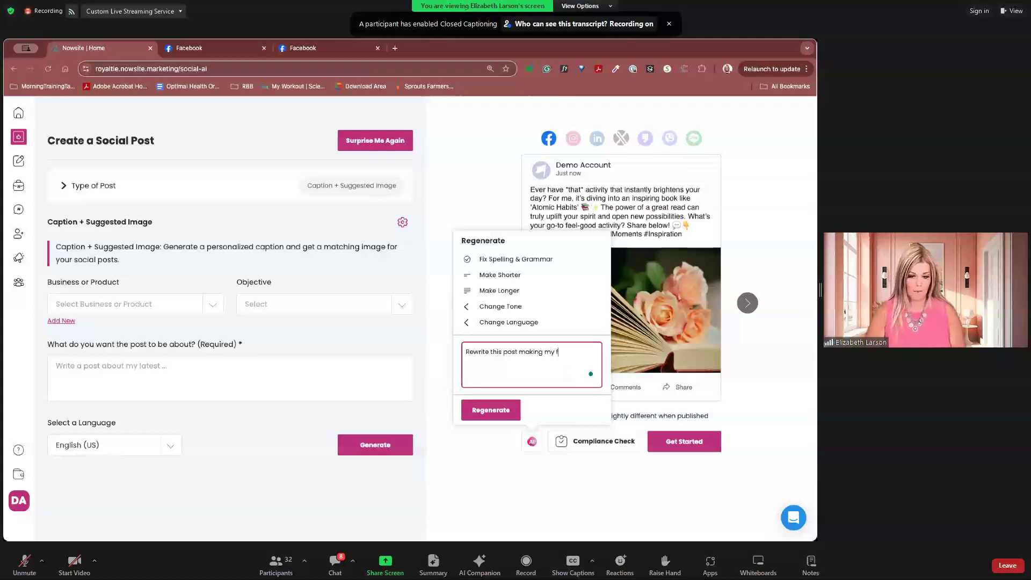
type("avorite activu")
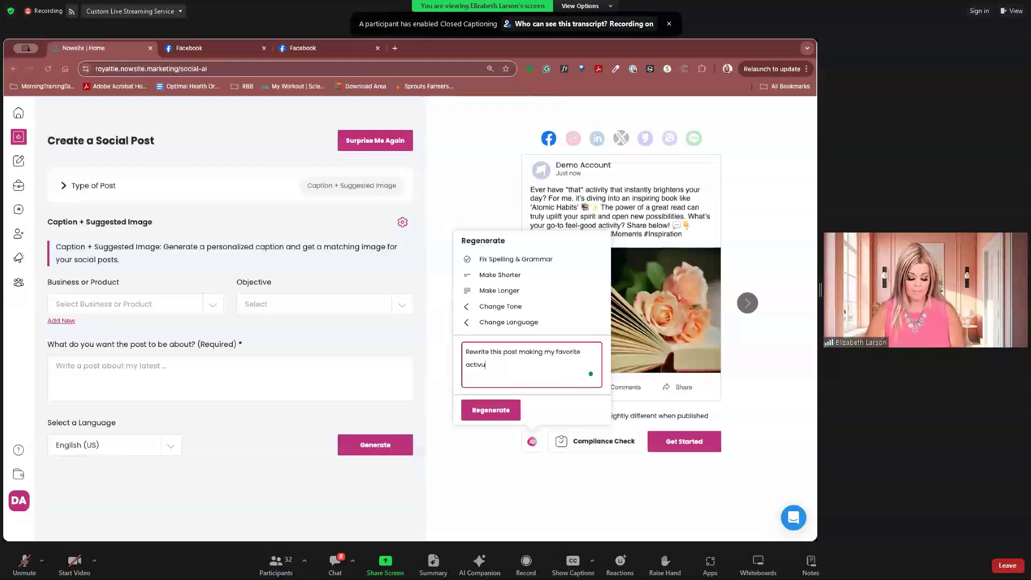
key("BackSpace")
type("ty")
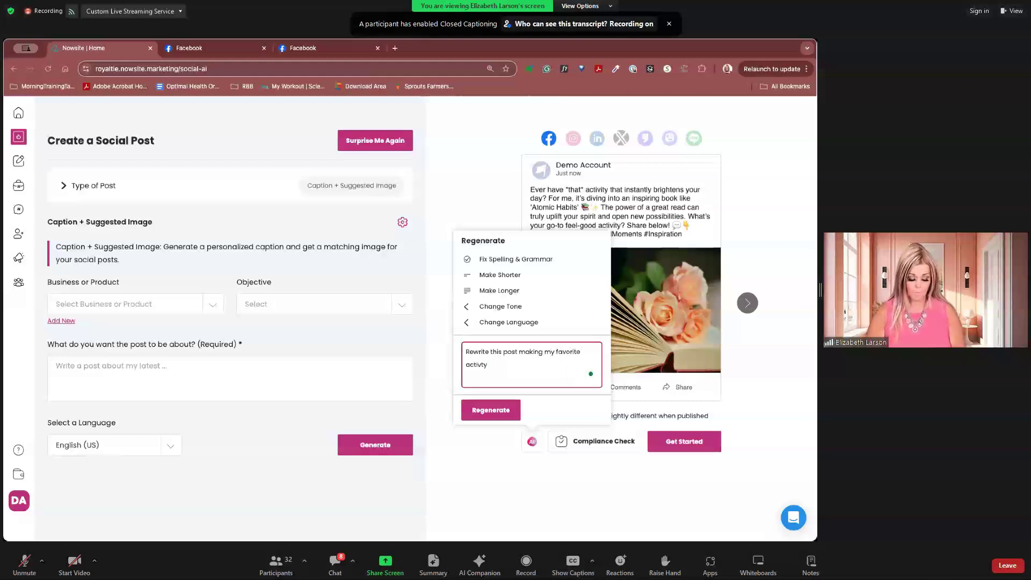
type(" wal")
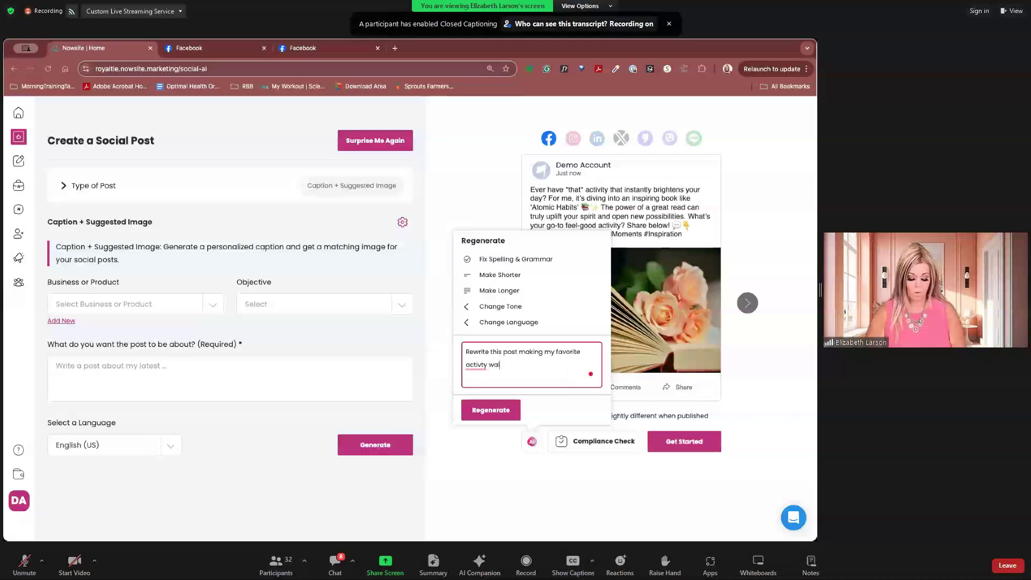
type("king on the beach")
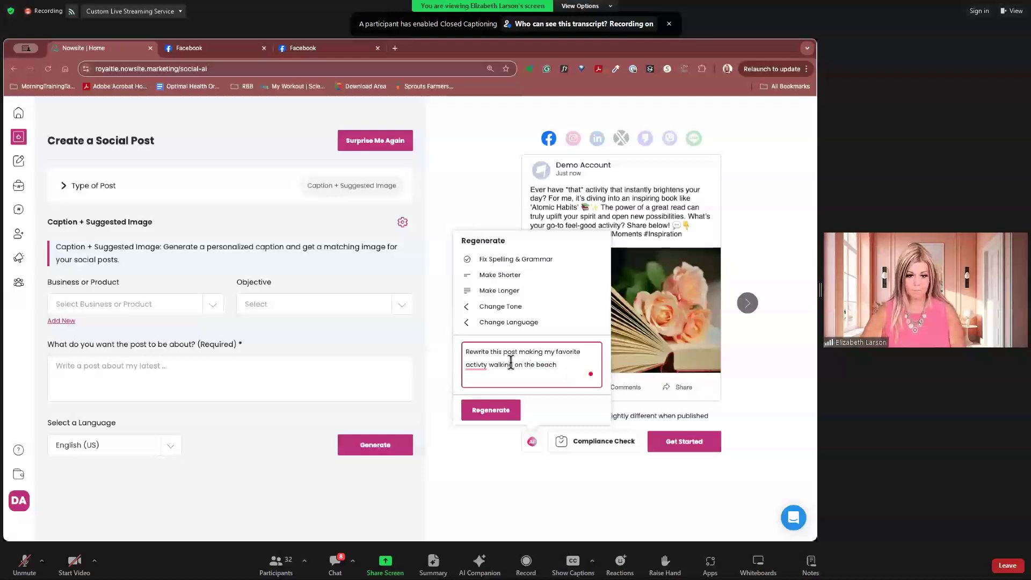
mouse_move(476, 367)
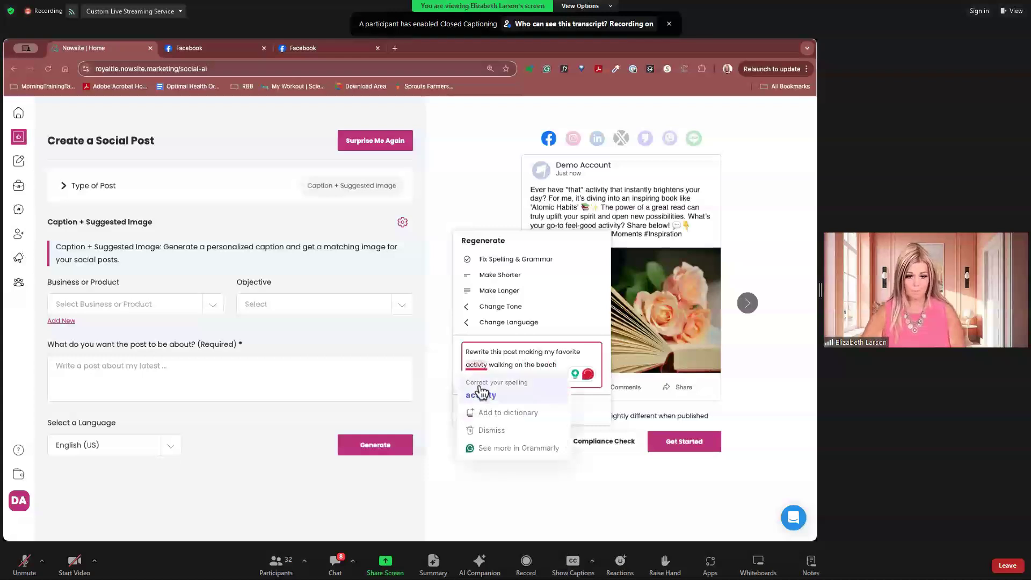
left_click(481, 394)
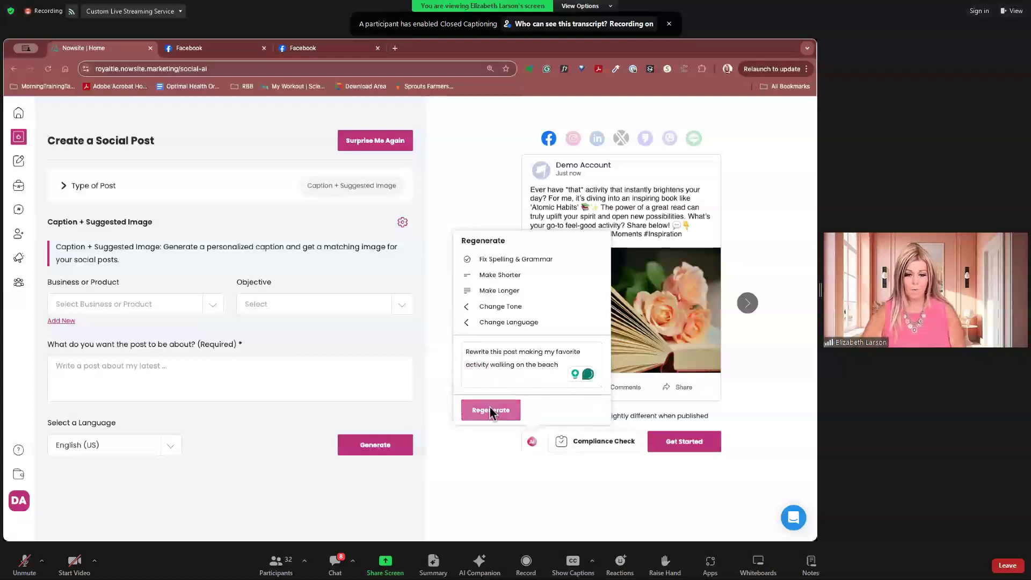
left_click(491, 410)
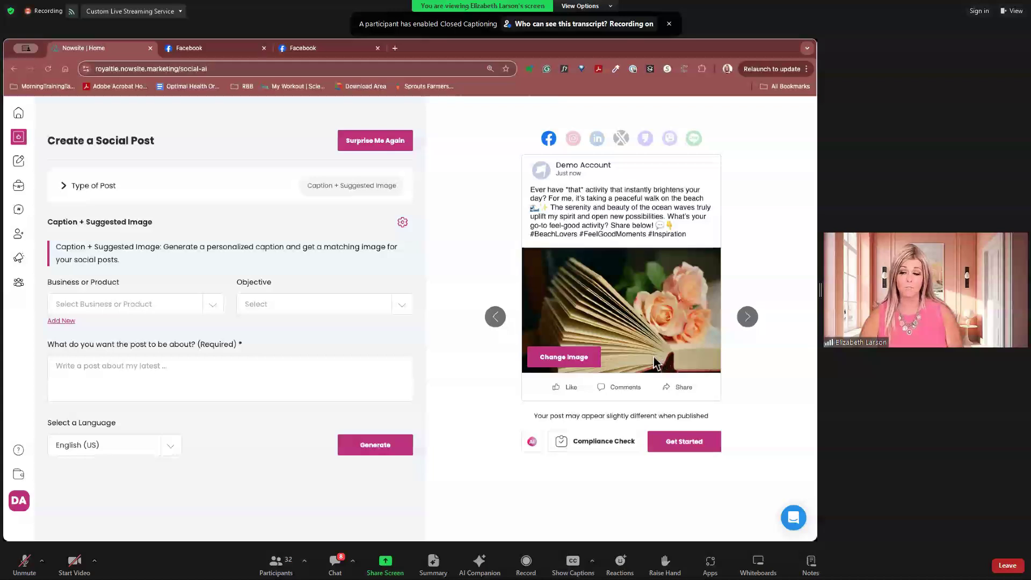
Search Pixabay images for "ocean" and replace the post's image with the photo of footprints in the sand
left_click(588, 357)
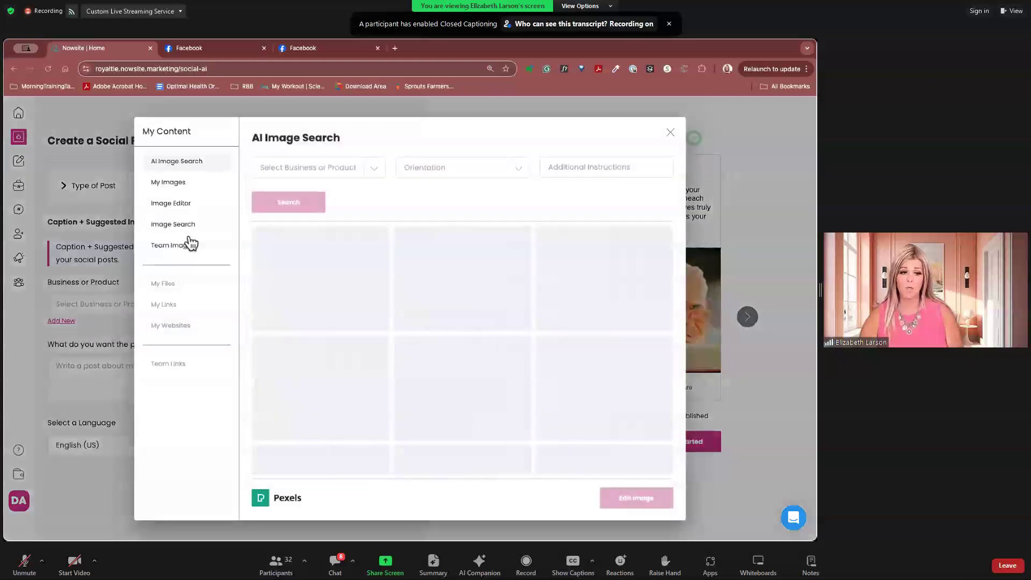
left_click(177, 225)
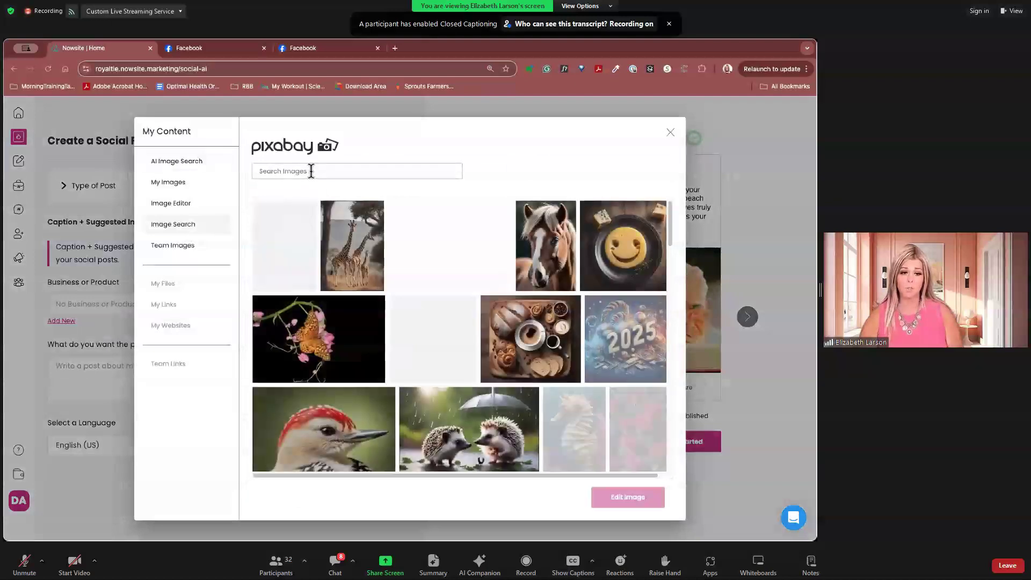
type("ocean")
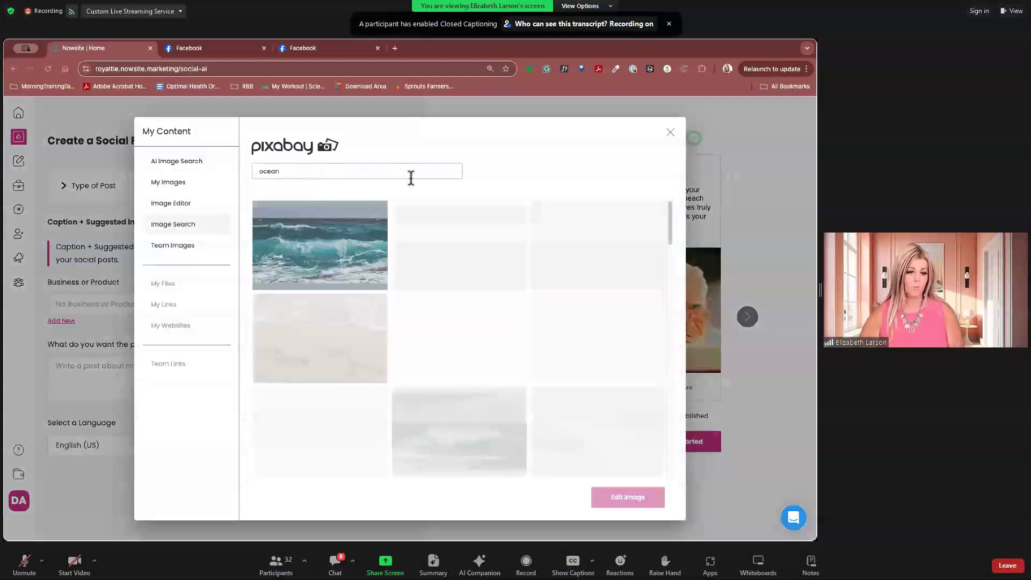
scroll(495, 354, "down", 3)
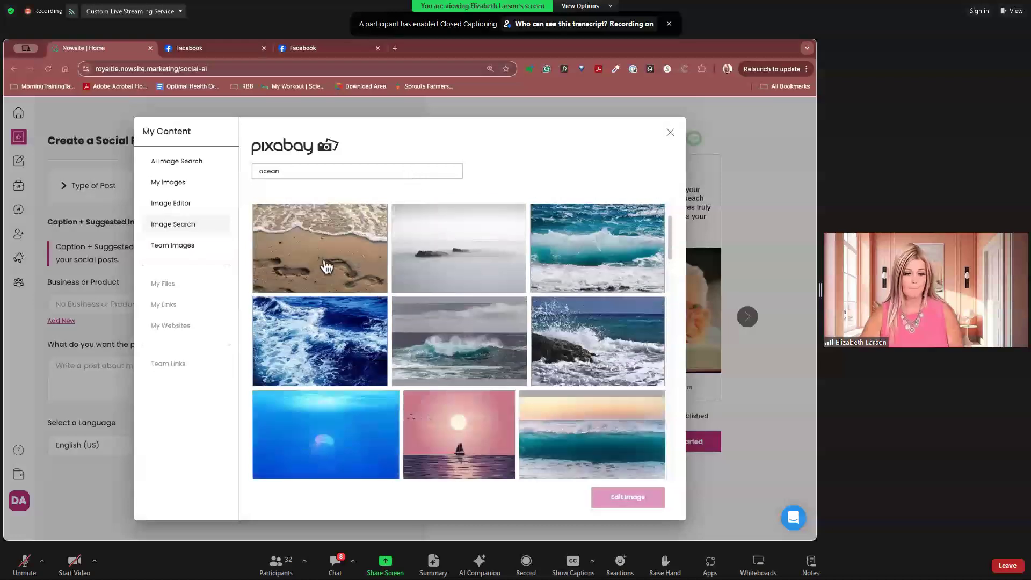
left_click(327, 267)
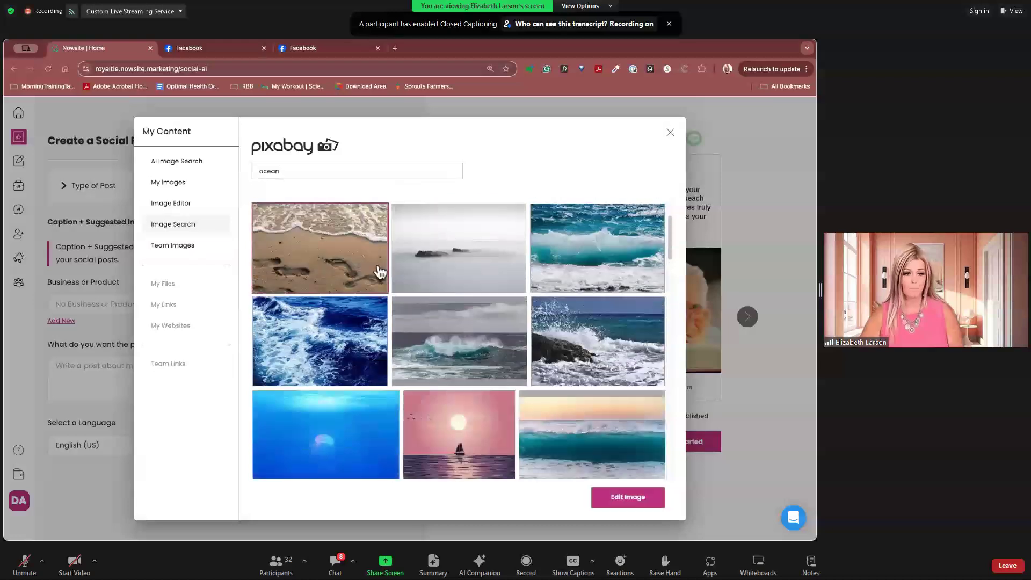
left_click(628, 499)
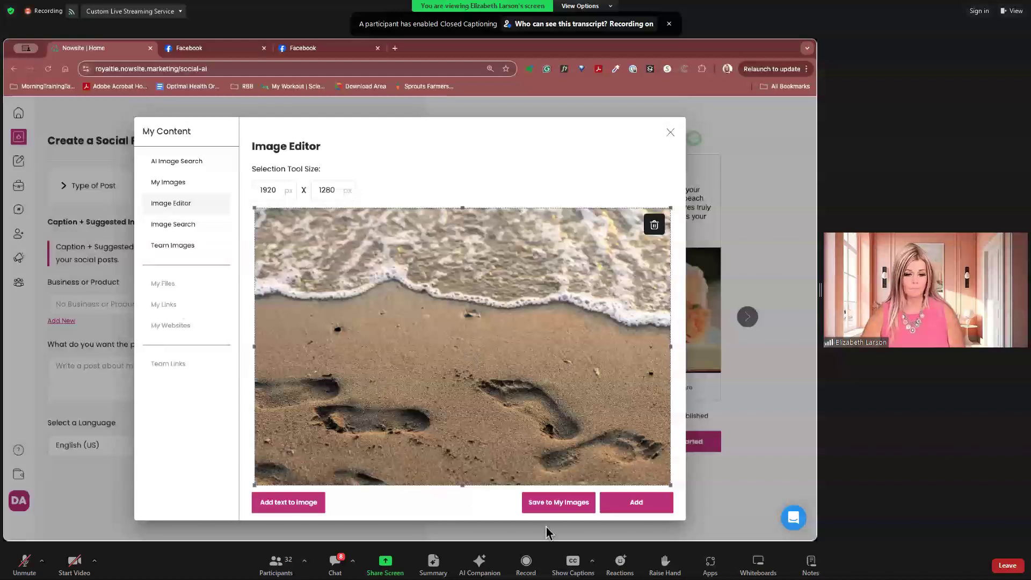
left_click(646, 503)
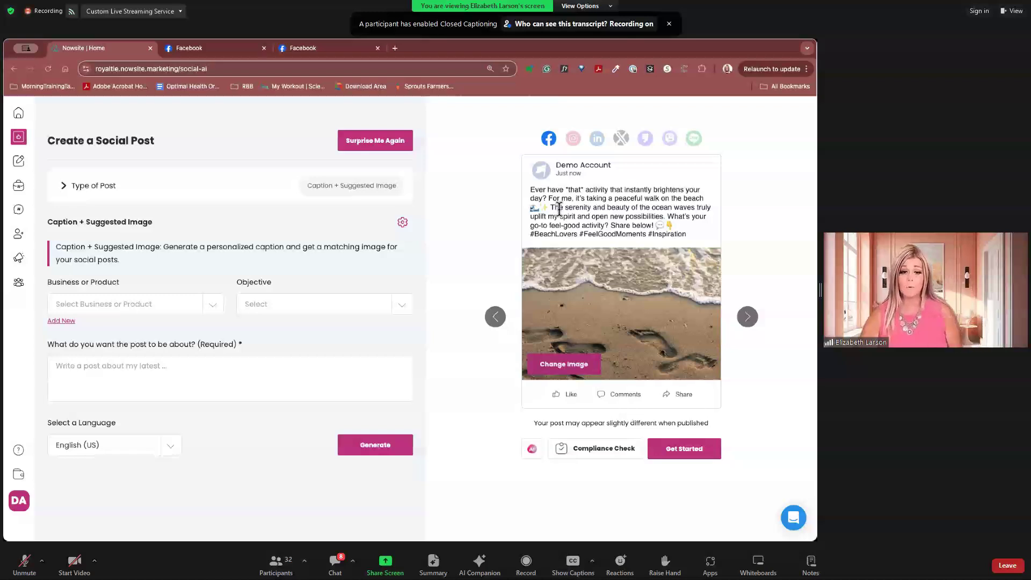
Insert four line breaks before "What's your go-to feel-good activity?" to set the question apart in the caption
left_click(667, 216)
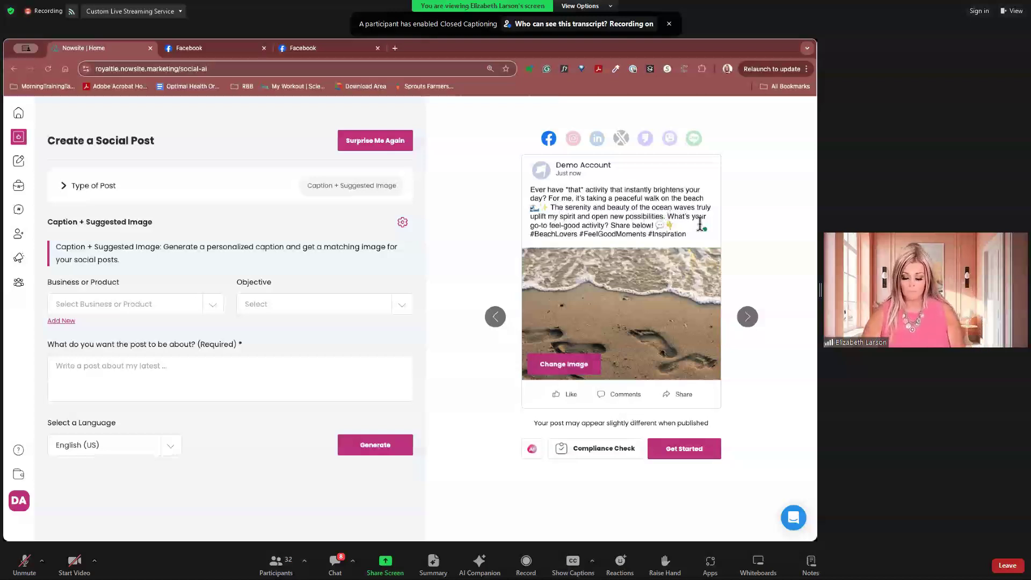
key("Return")
key("Return")
key("Return")
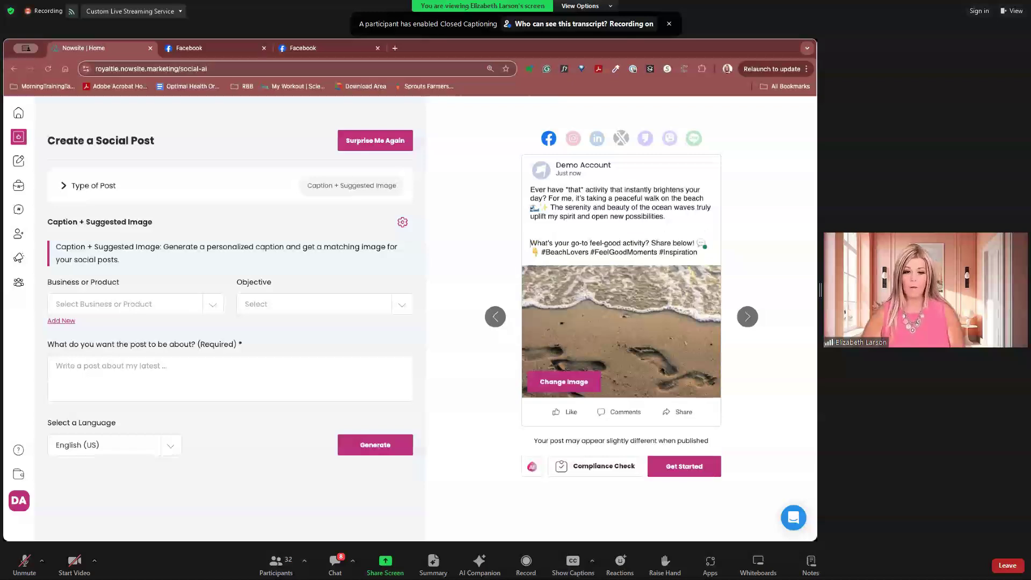
key("Return")
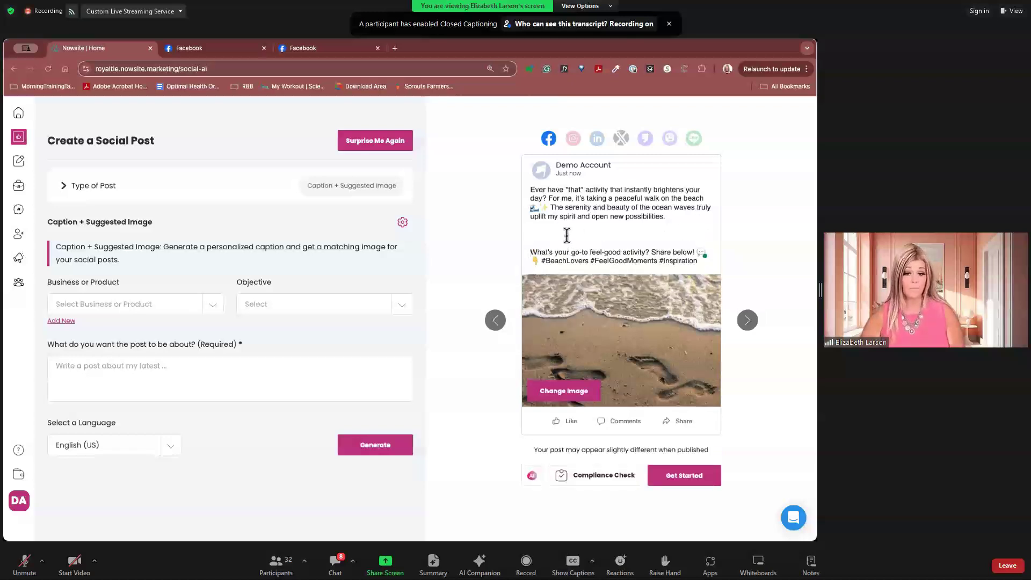
Add a caption paragraph above the feel-good question: "It is during these times that I get my inspired "good ideas"."
key("Return")
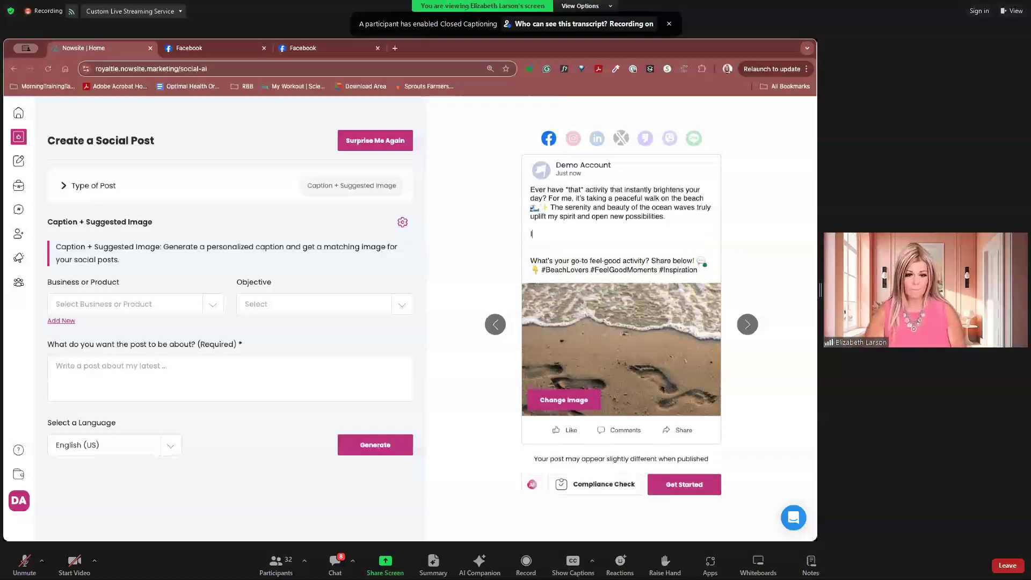
type("It is during these times that I g")
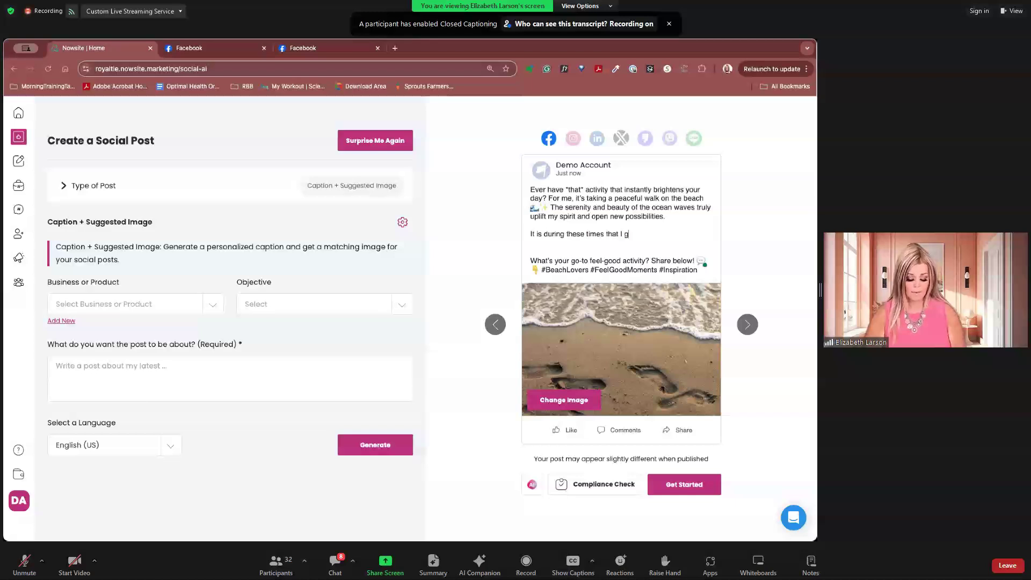
type("et my ")
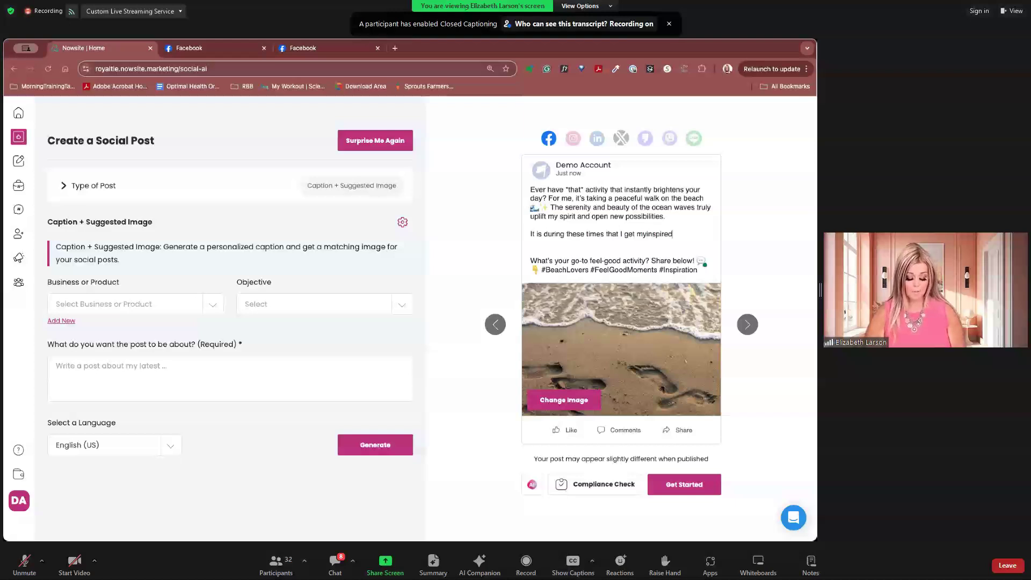
type("inspired \"good ideas\". It is also the time")
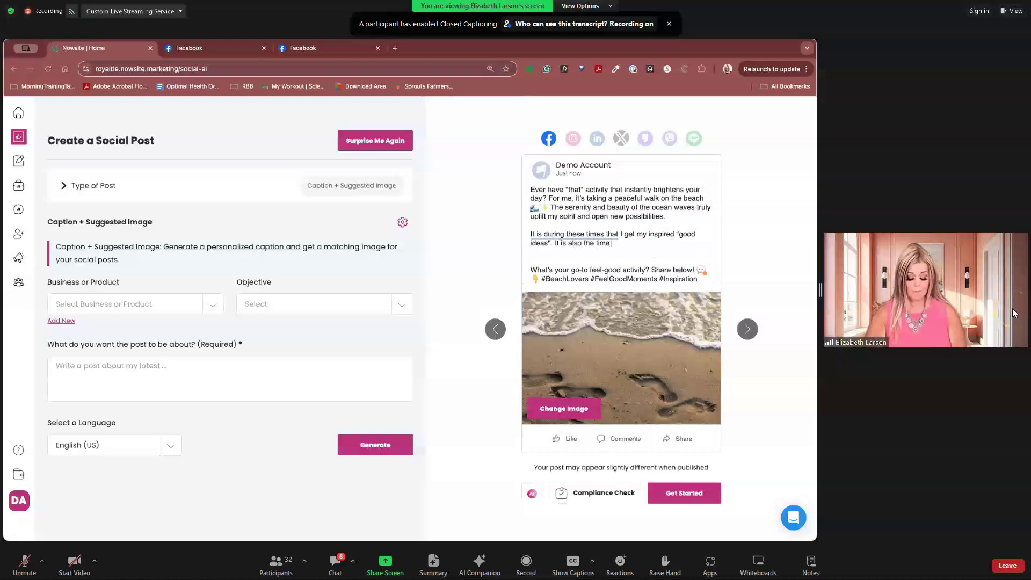
Complete the paragraph's second sentence: "It is also the time I need to take to keep myself centered and at peace."
type(" I nee")
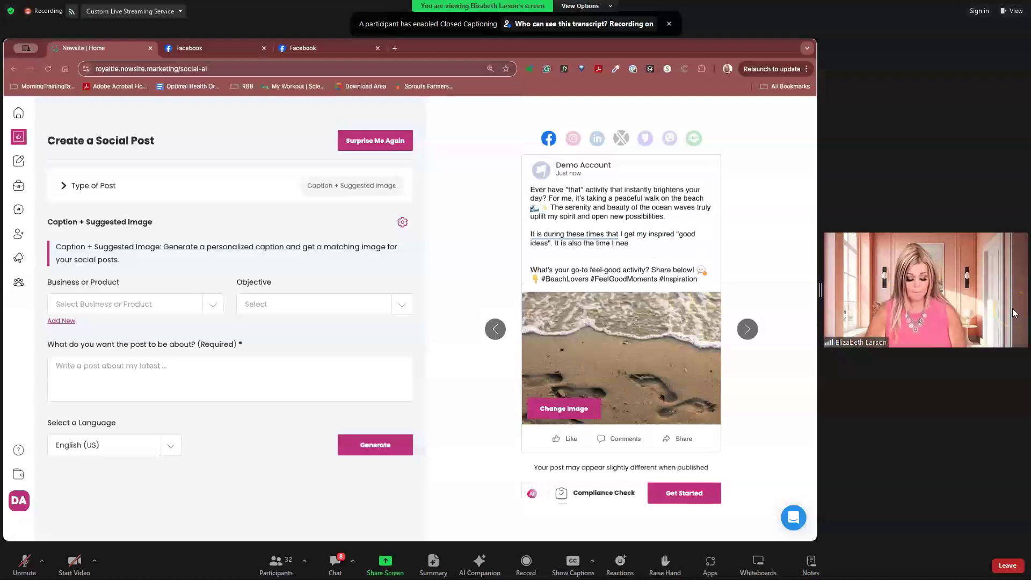
type("d to take to ke")
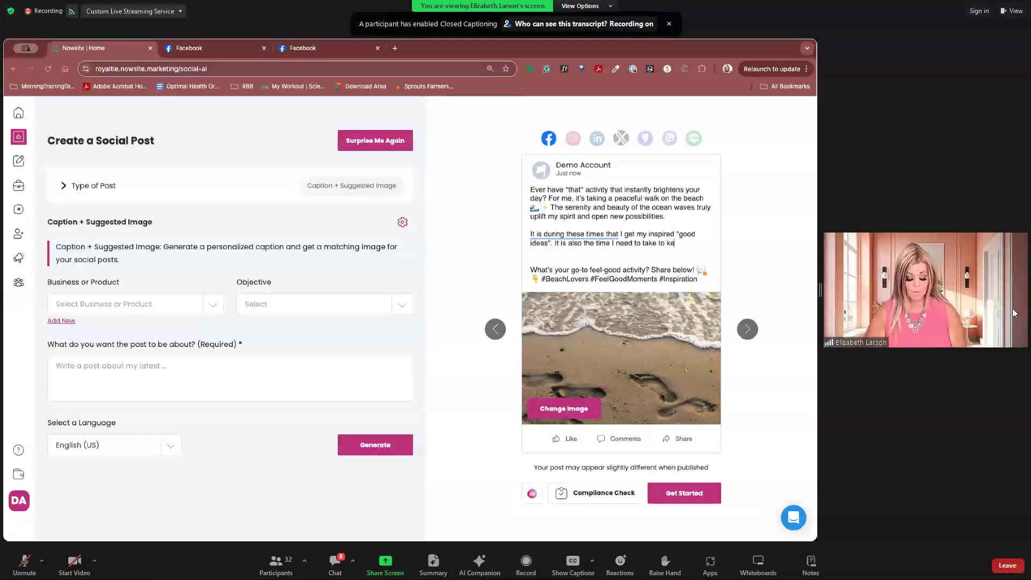
type("ep myself")
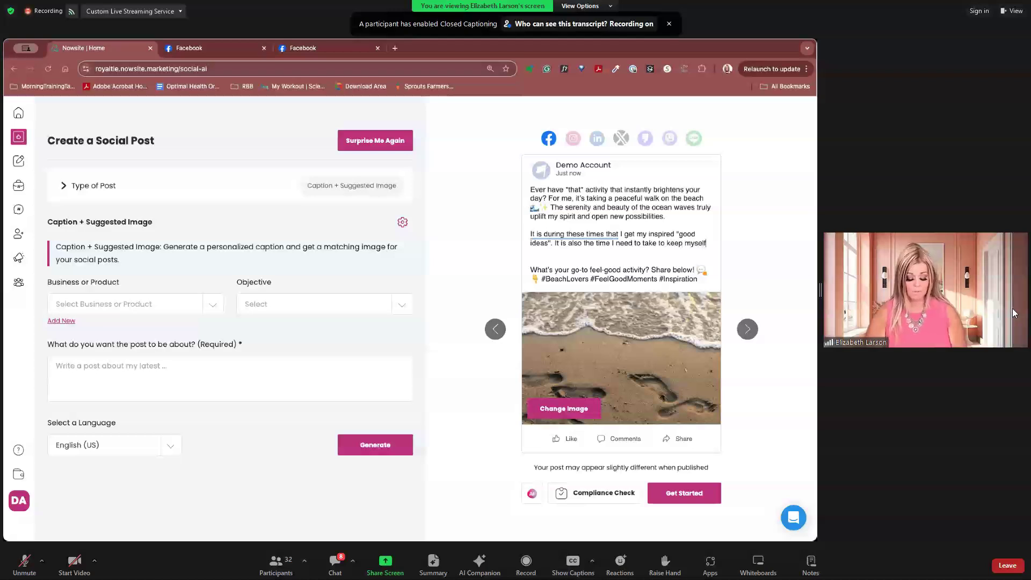
type(" cent")
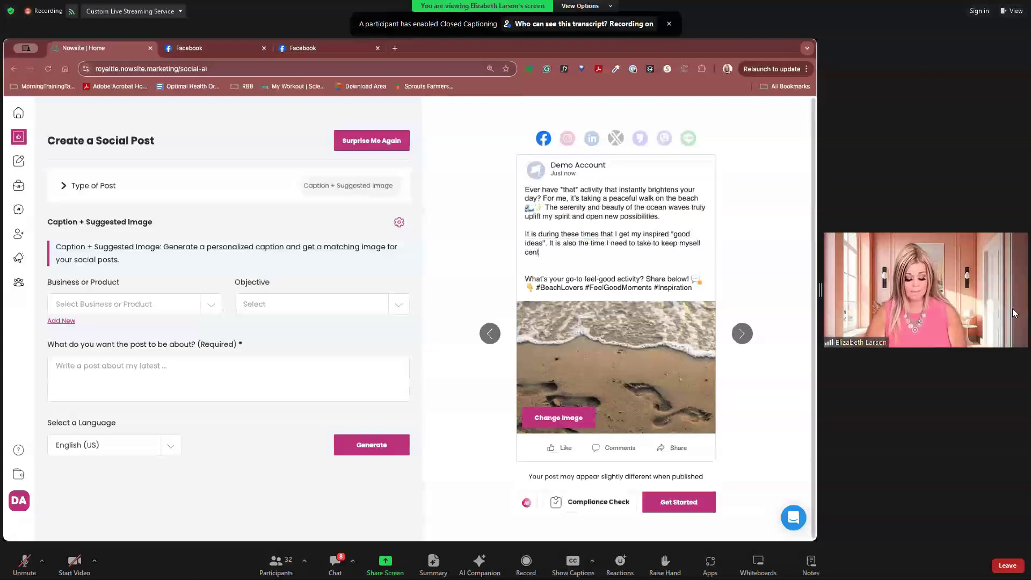
type("ered and at peace.")
Start another caption paragraph with "Taking time for ourselves helps us in so many ways. It also"
key("Return")
key("Return")
type("Taking ti")
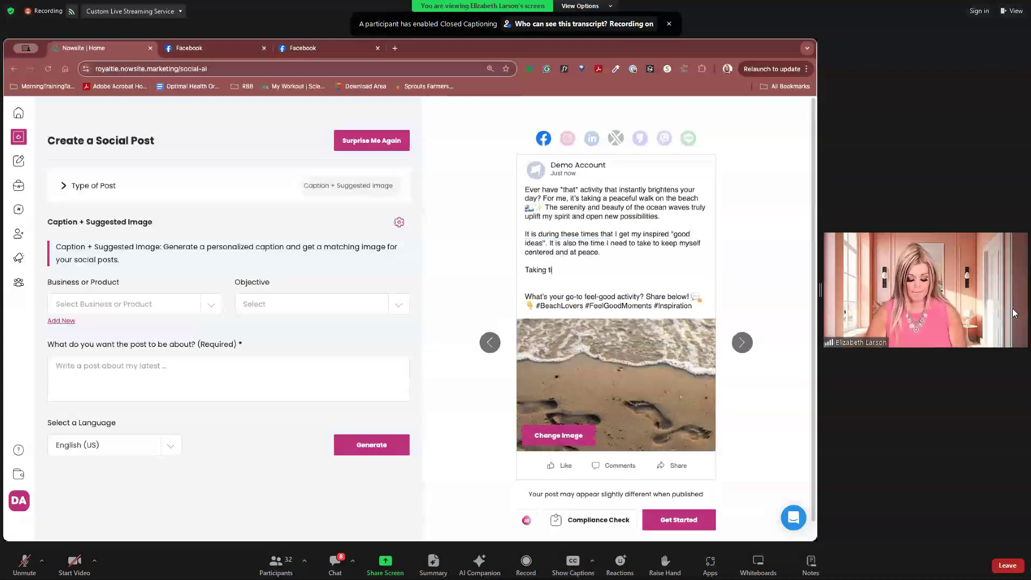
type("me for ourselve")
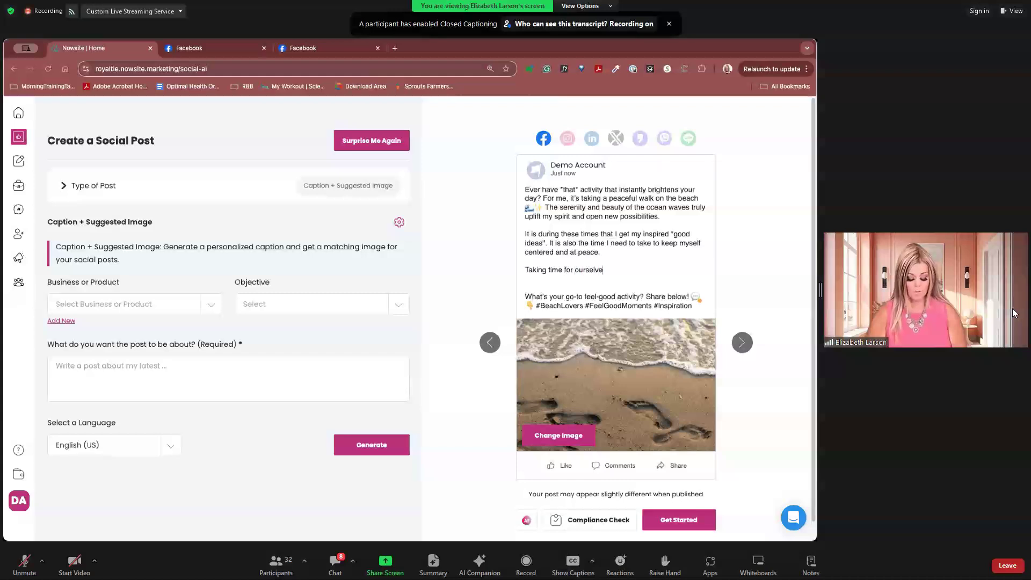
type("s helps us in so many ways. It also")
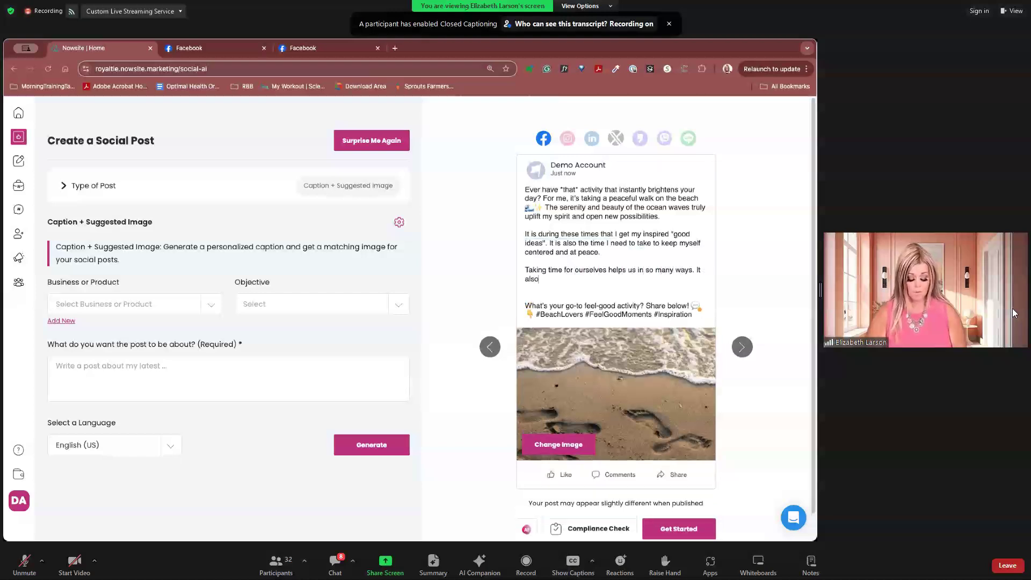
Continue the sentence with "proves to my subconscious that I have value and worth because I am taking care of myself"
type(" proves to my sun ouncoius")
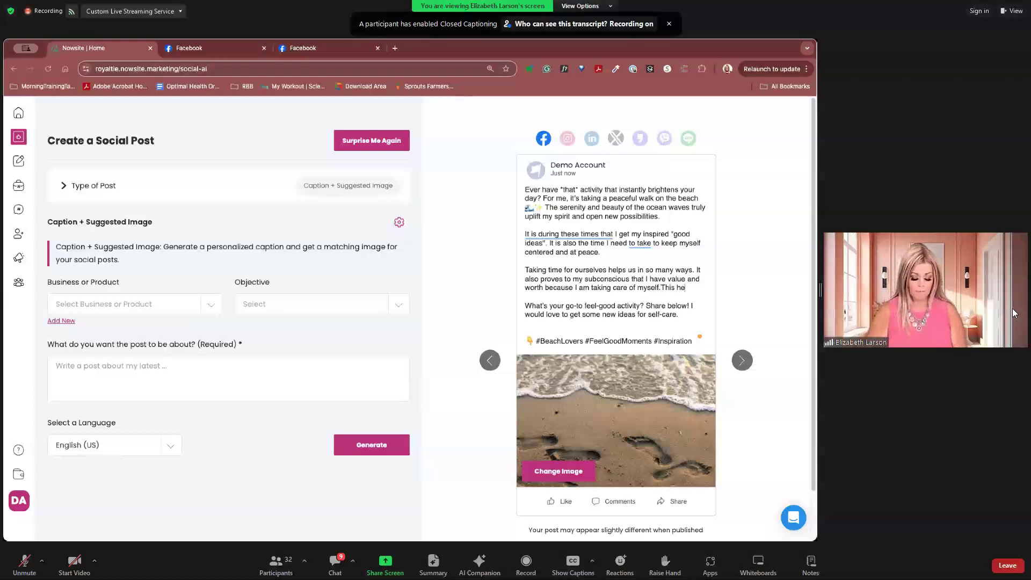
type("s my self")
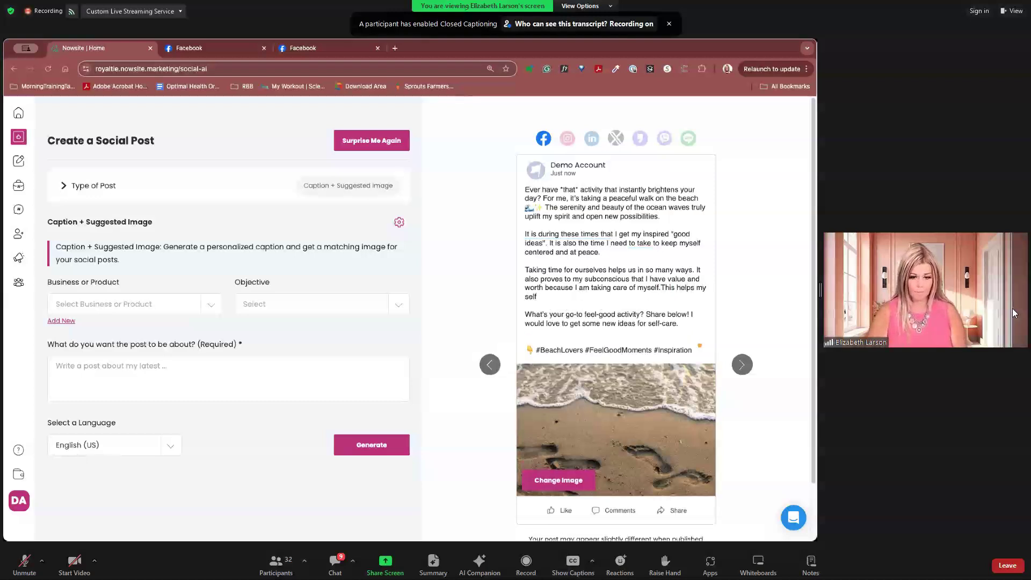
key("BackSpace")
key("BackSpace")
key("BackSpace")
key("BackSpace")
key("BackSpace")
key("BackSpace")
key("BackSpace")
key("BackSpace")
key("BackSpace")
key("BackSpace")
key("BackSpace")
key("BackSpace")
key("BackSpace")
key("BackSpace")
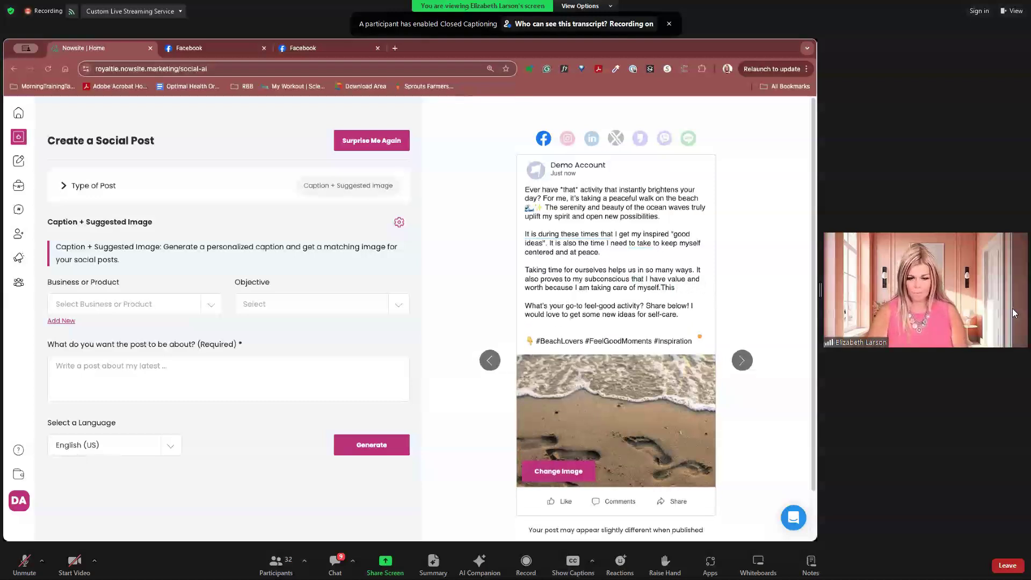
key("BackSpace")
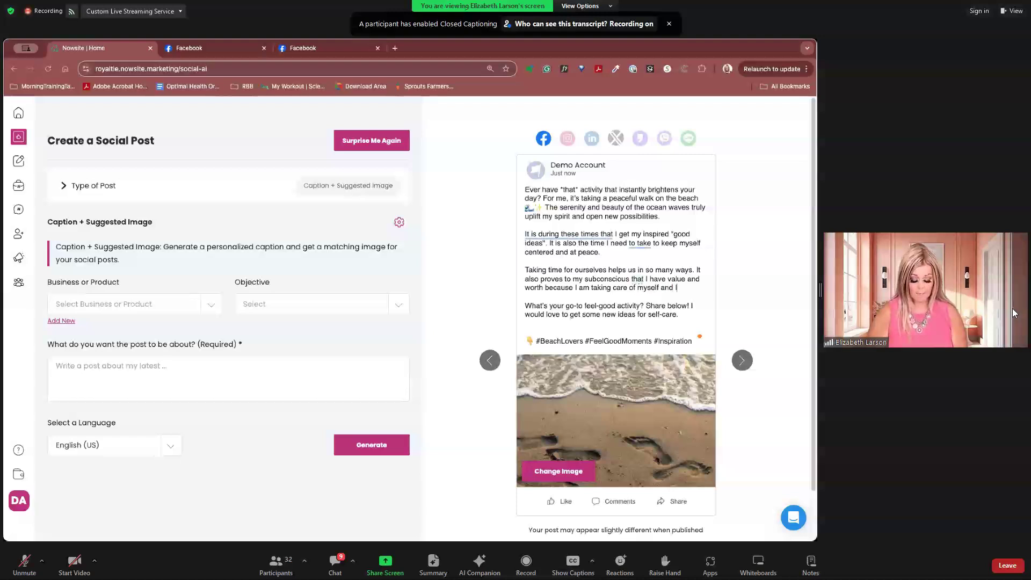
Finish the paragraph with "and I know that this helps my self-esteem." and remove one blank line above the hashtags
type("that this help")
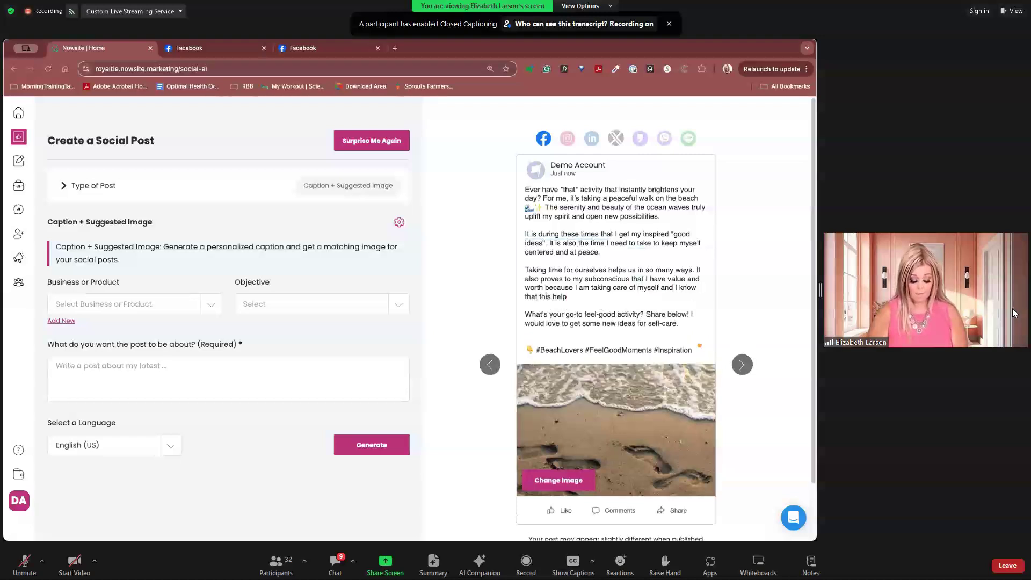
type("s self-esteem.")
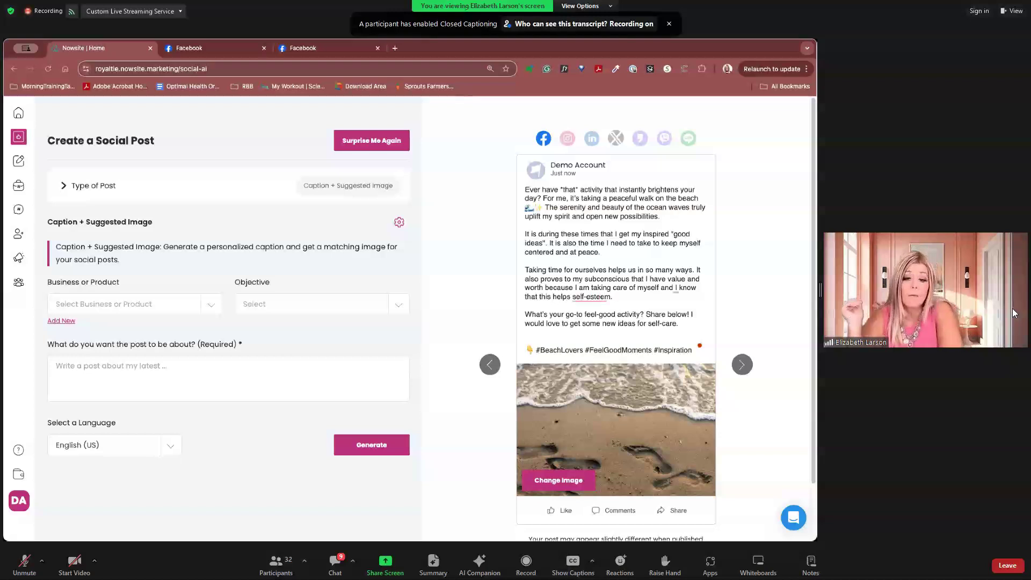
mouse_move(597, 299)
left_click(598, 328)
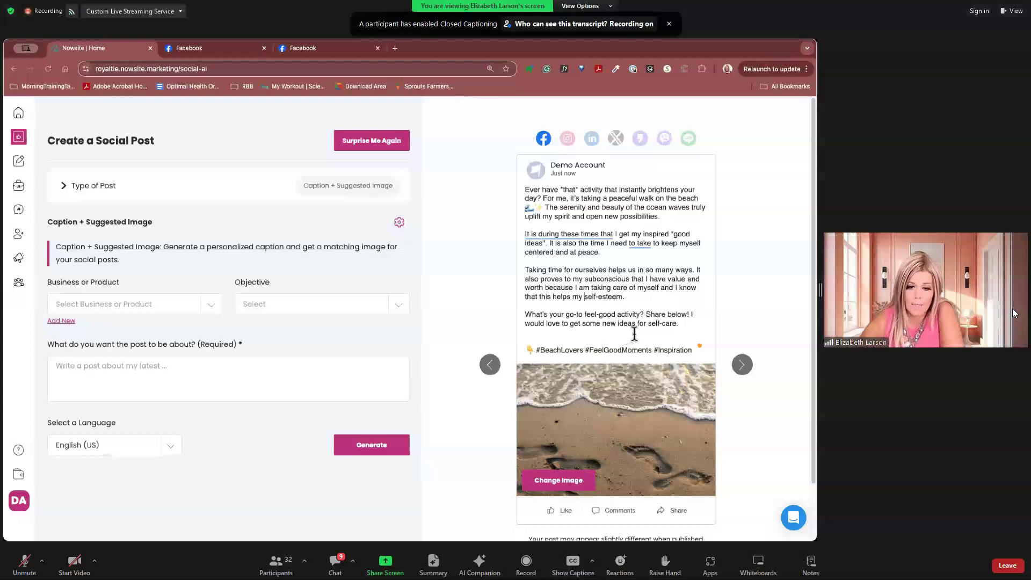
left_click(610, 338)
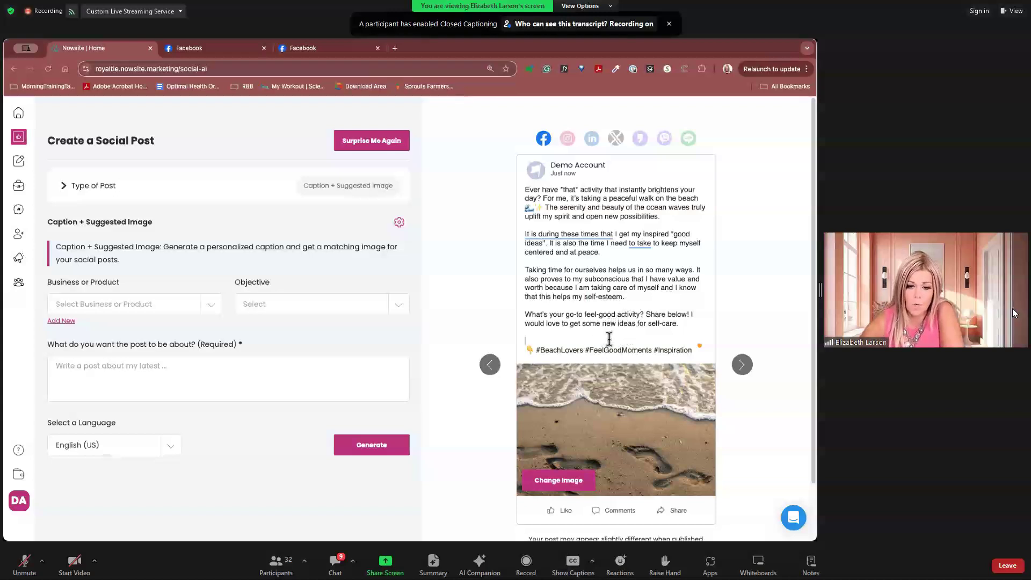
key("BackSpace")
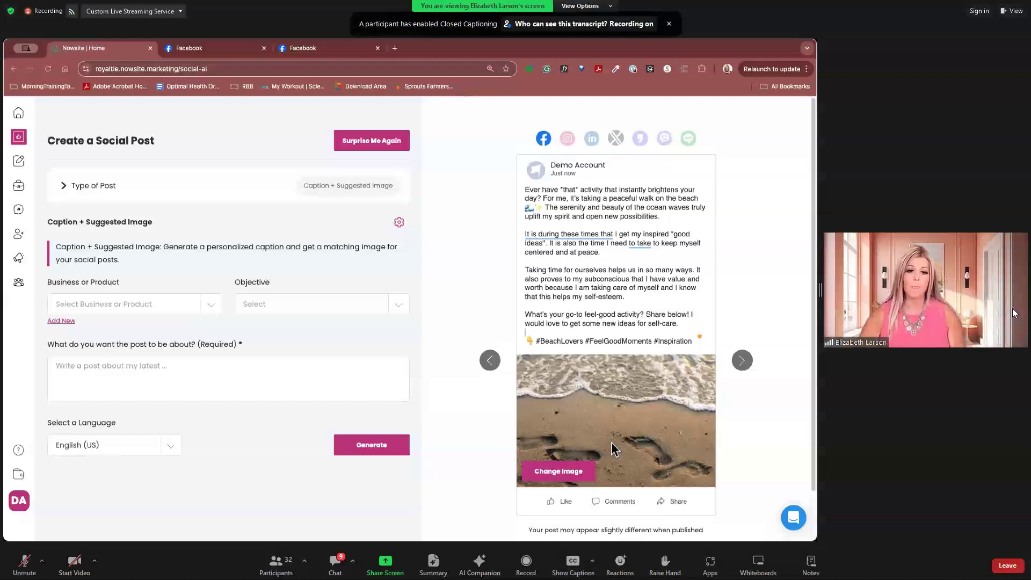
Send the finished post to Facebook from Nowsite, copying its caption and downloading its image
scroll(611, 443, "down", 1)
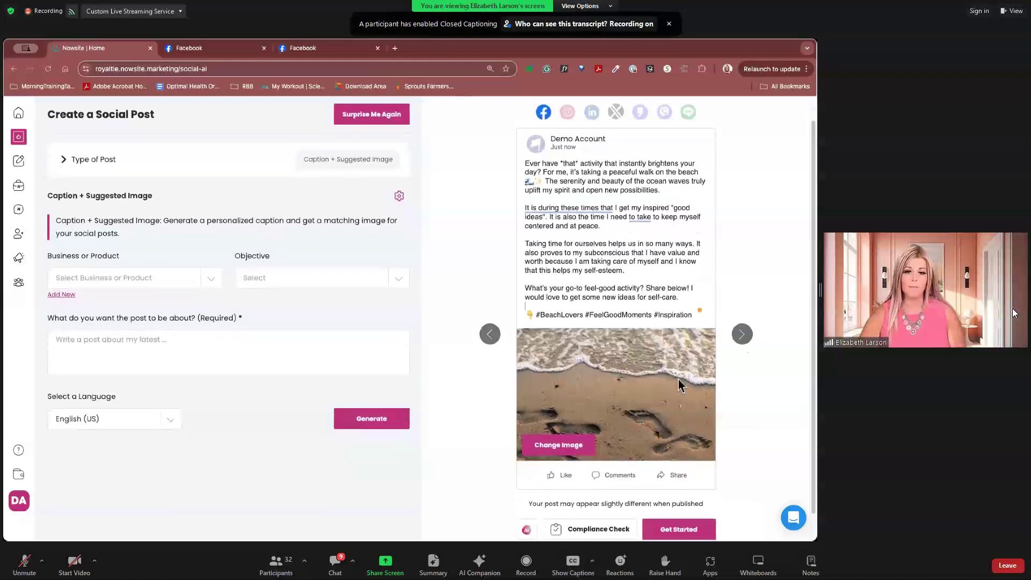
left_click(689, 529)
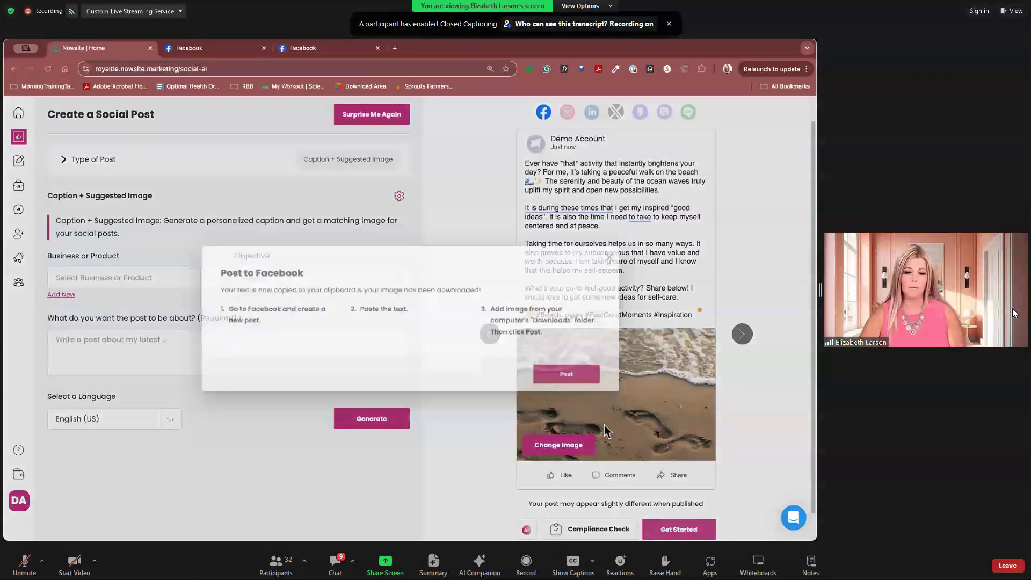
left_click(583, 381)
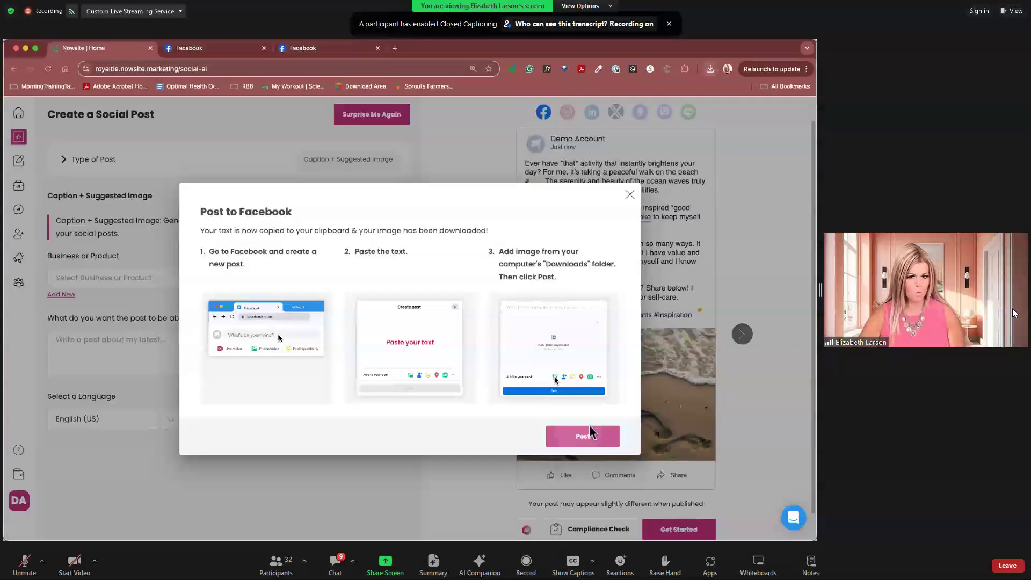
left_click(589, 433)
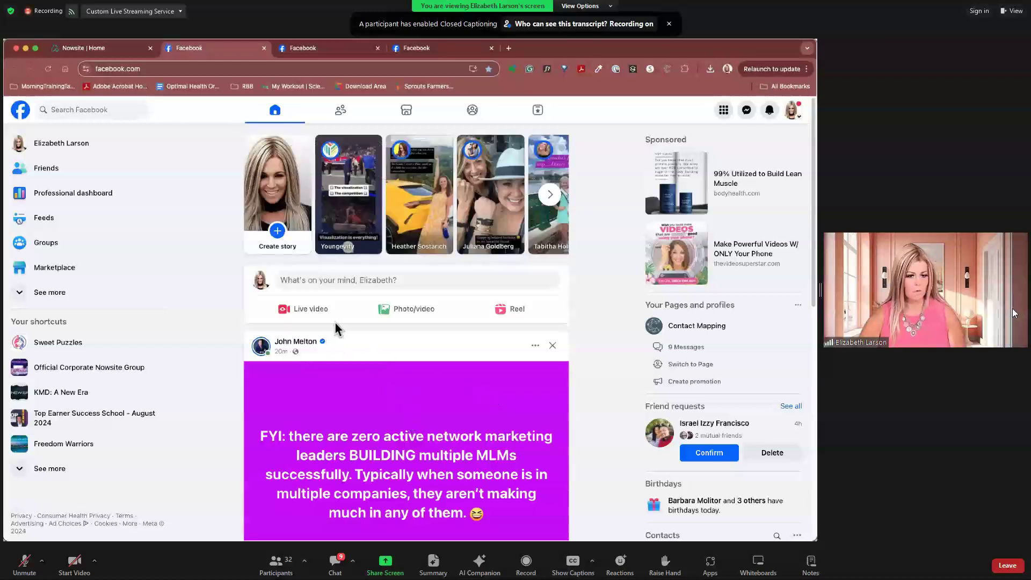
Paste the caption into a new Facebook post with the coastline selfie and review the text and photo
key("super+v")
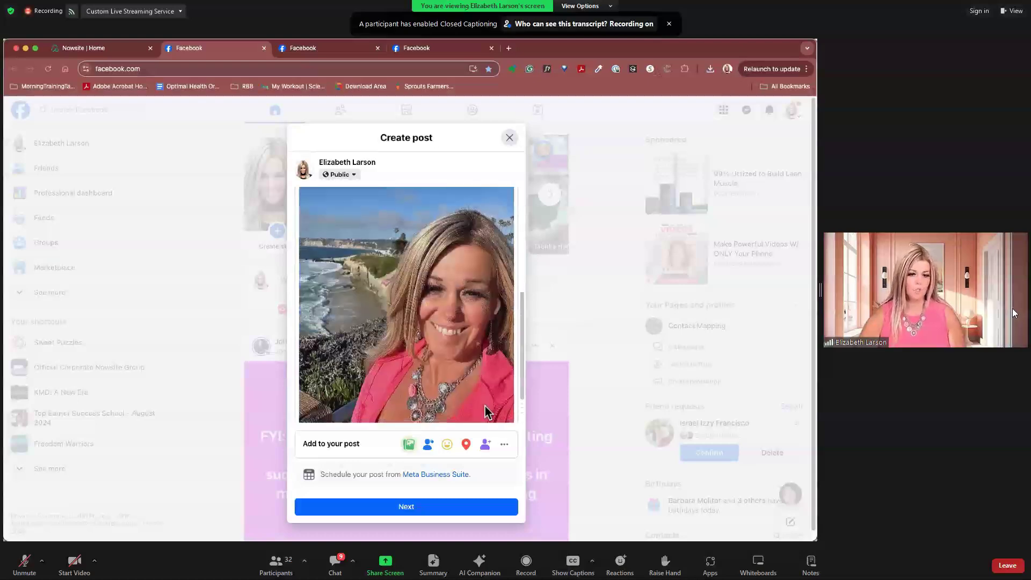
scroll(486, 412, "down", 1)
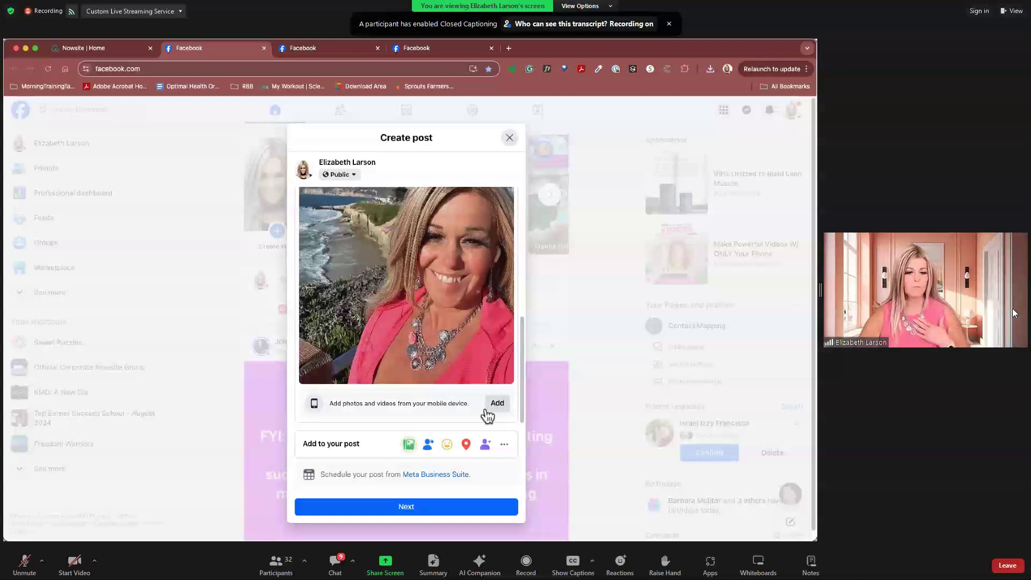
scroll(487, 411, "up", 4)
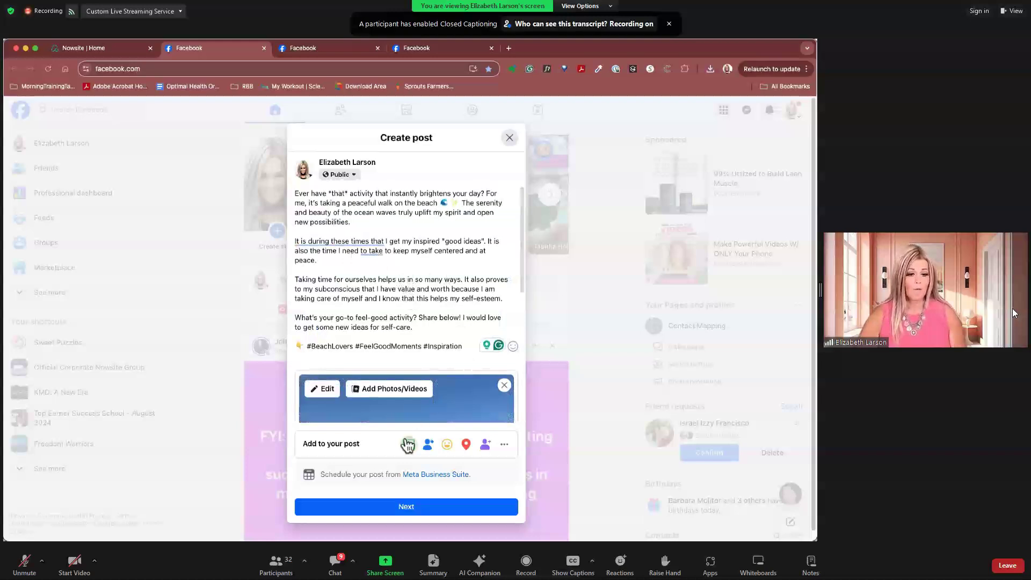
Publish the post to the personal profile and the Extraordinary You page, and check it in the feed
left_click(411, 508)
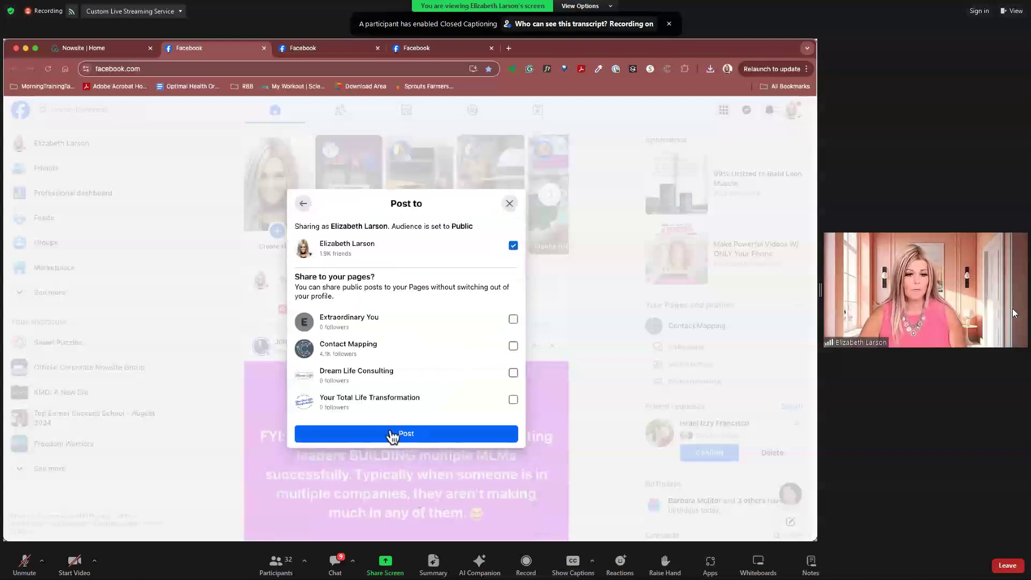
left_click(513, 321)
left_click(405, 440)
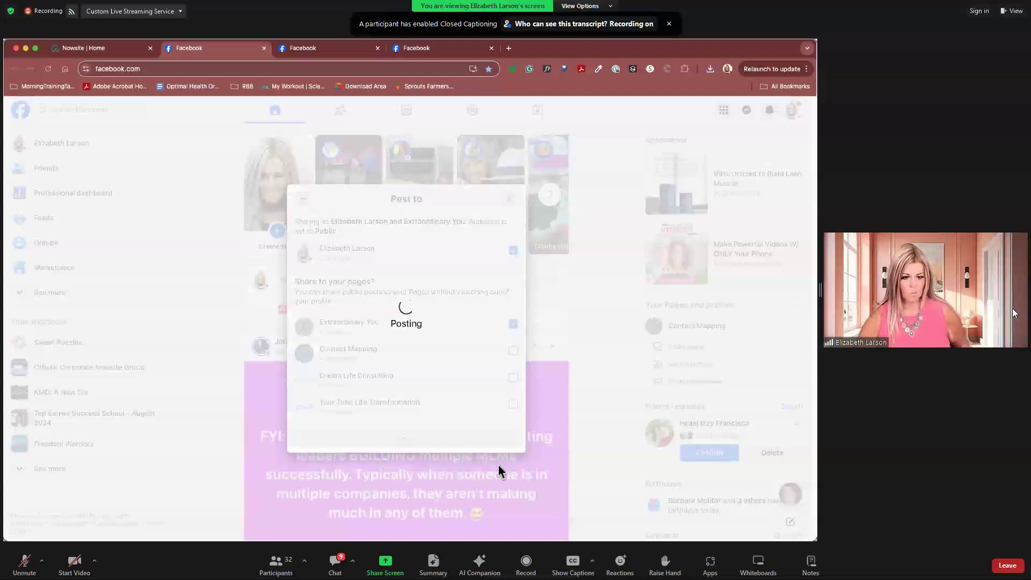
scroll(500, 470, "down", 3)
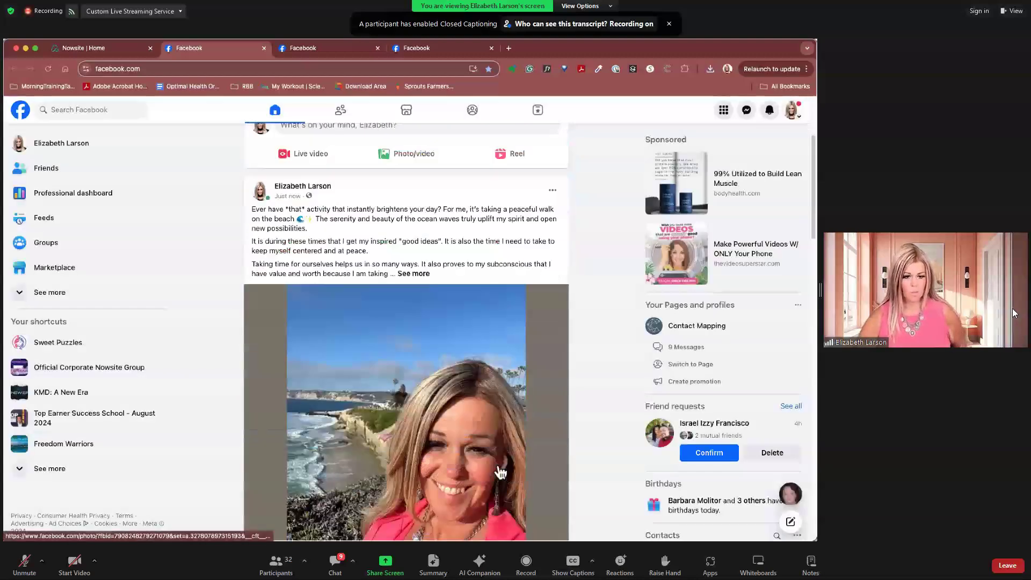
scroll(499, 472, "down", 3)
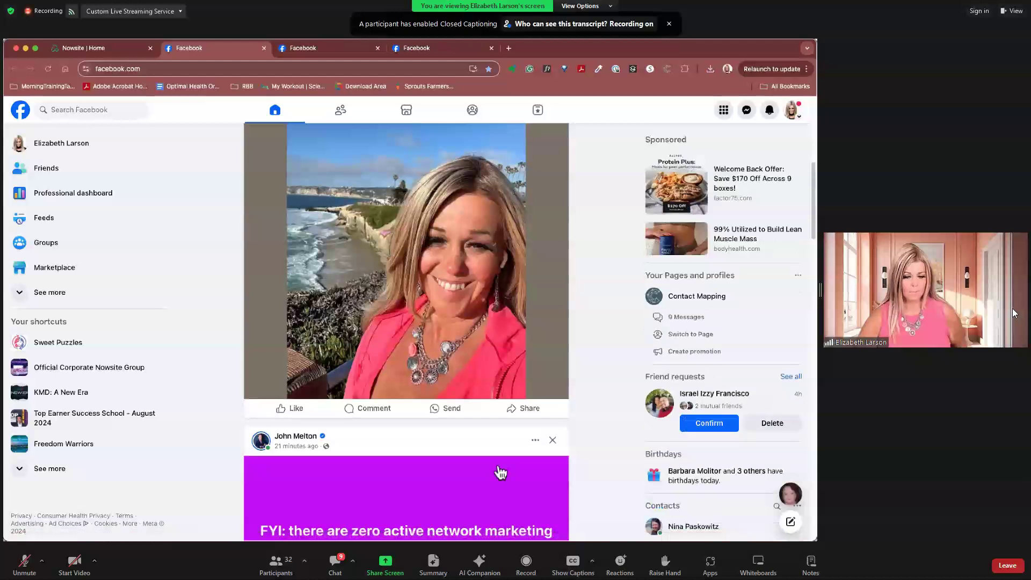
scroll(500, 473, "up", 5)
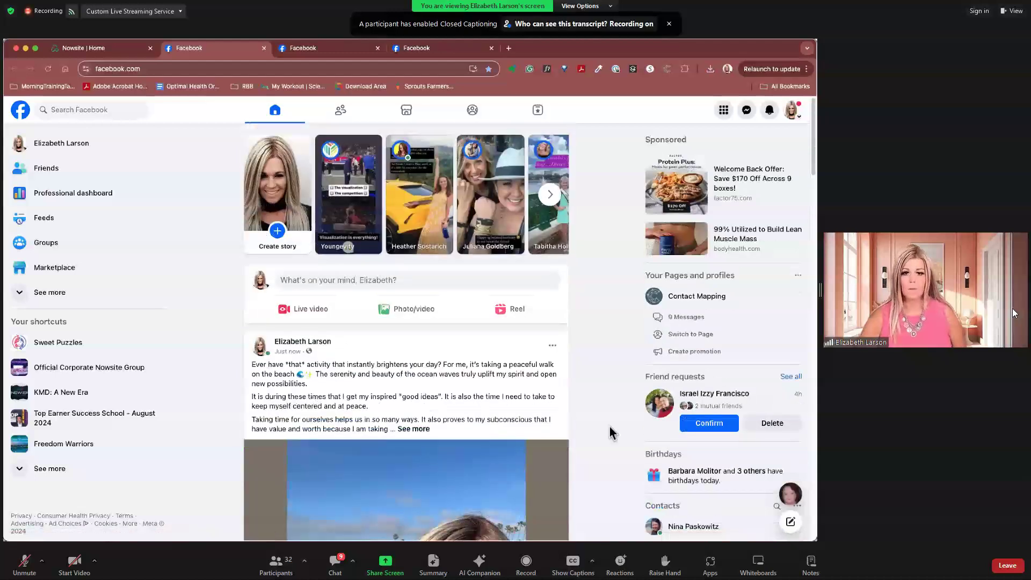